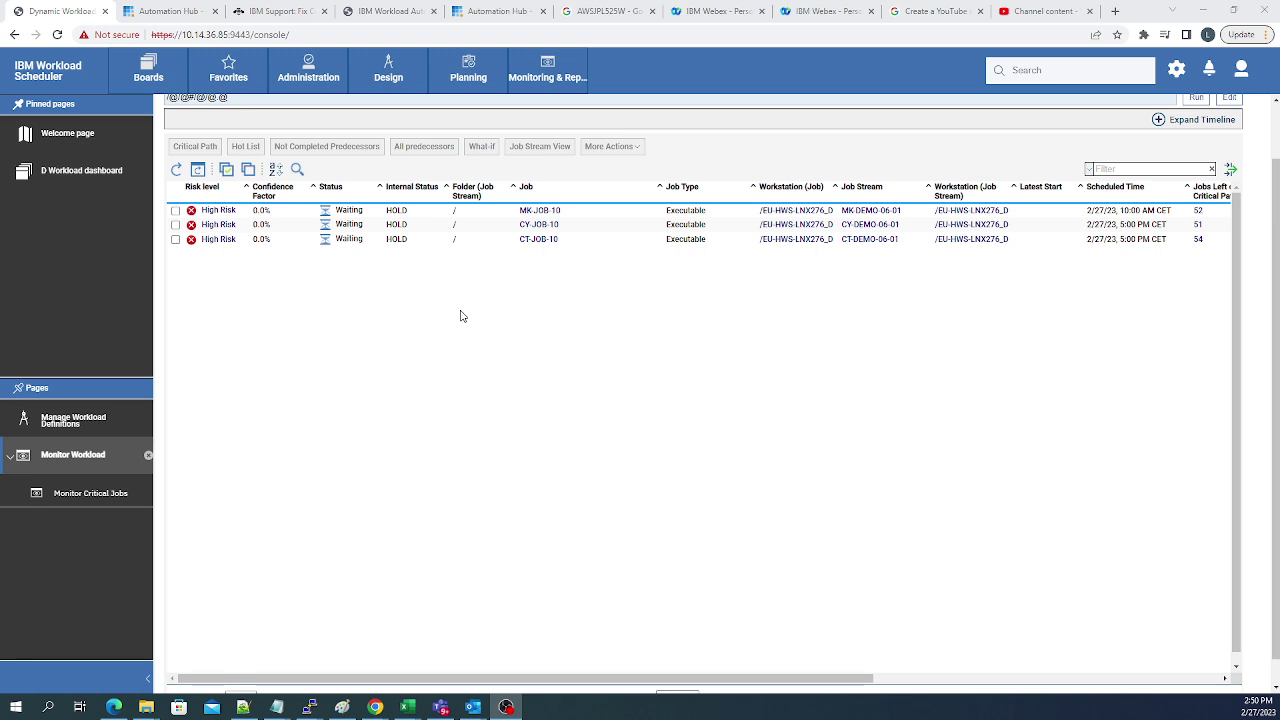
View the critical path of CT-JOB-10 in the critical jobs list, and return to the list
{"action": "left_click", "coordinate": [176, 241]}
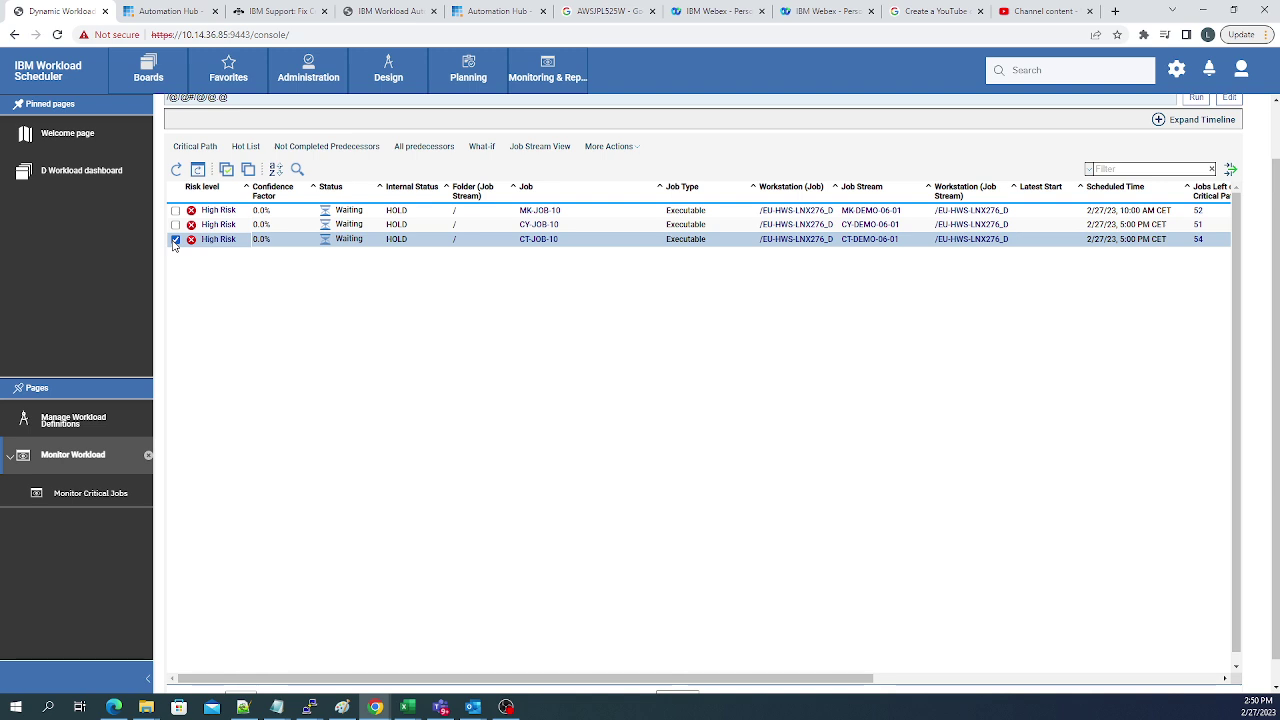
{"action": "left_click", "coordinate": [195, 147]}
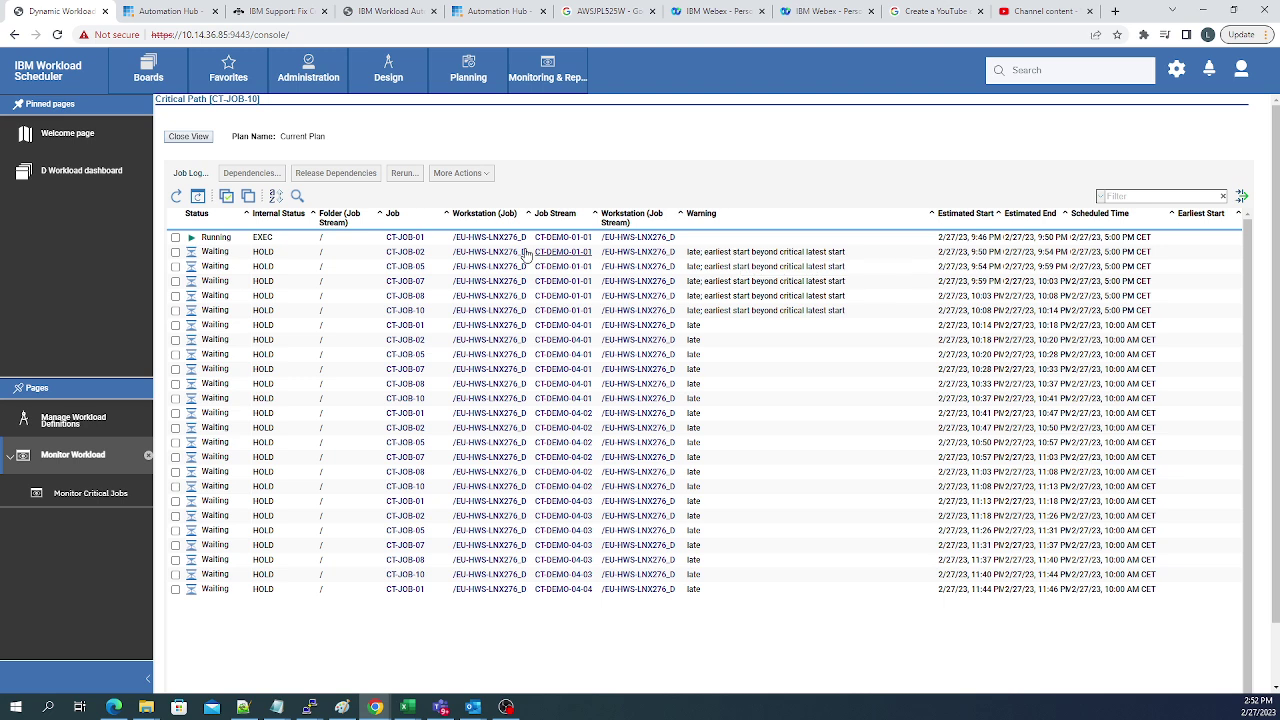
{"action": "left_click", "coordinate": [200, 143]}
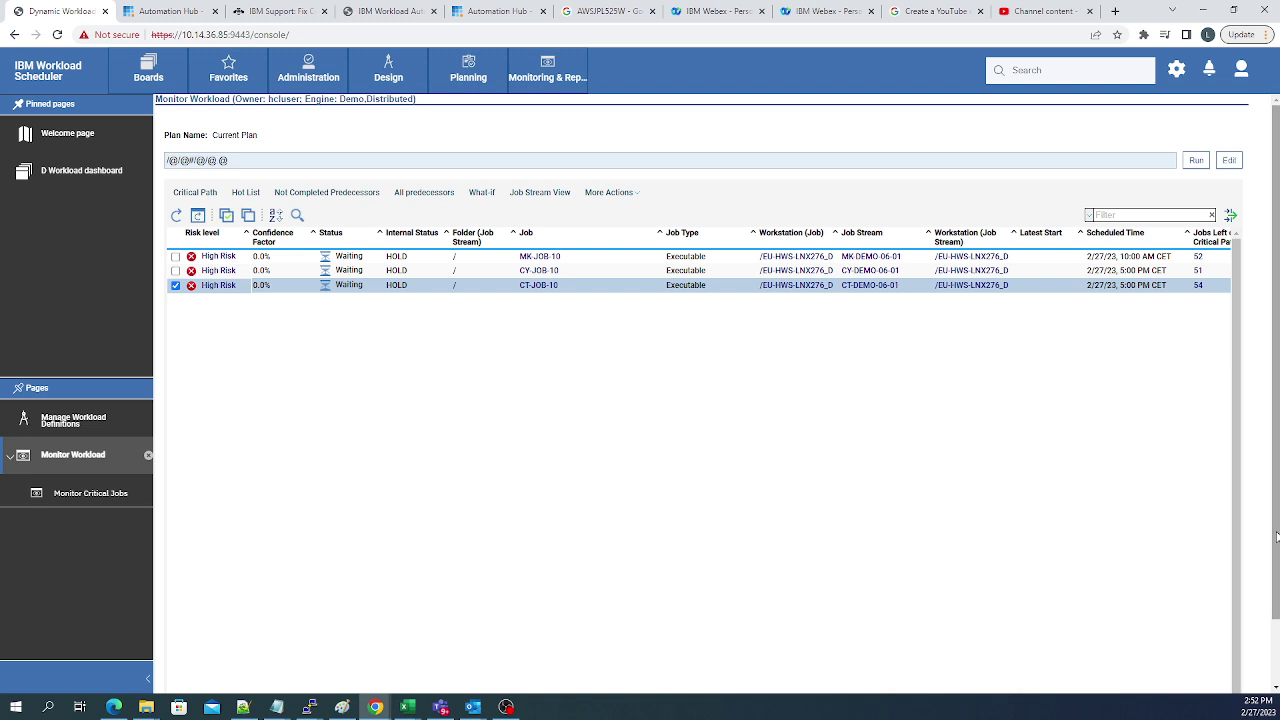
Review the estimated end, critical path remaining and deadline columns of the critical jobs, and open the Job Stream View for CT-JOB-10
{"action": "scroll", "coordinate": [1274, 590], "scroll_direction": "down", "scroll_amount": 1}
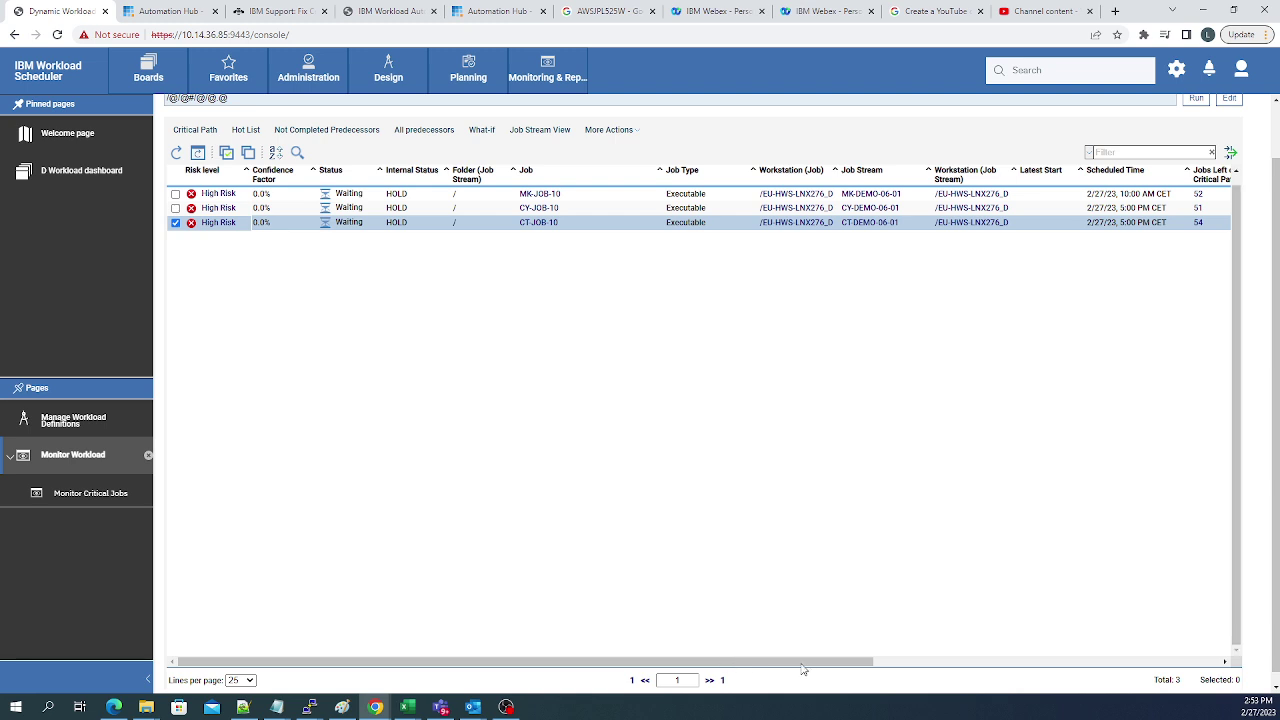
{"action": "left_click_drag", "start_coordinate": [726, 661], "coordinate": [1142, 663]}
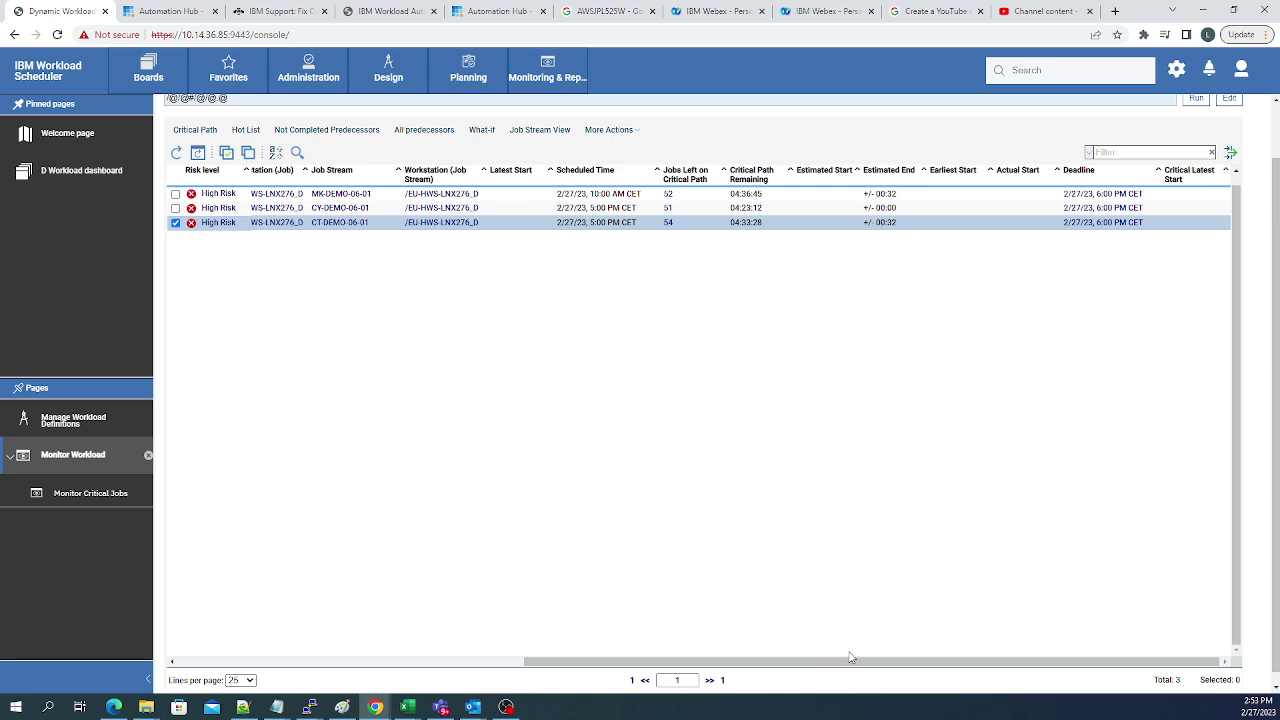
{"action": "left_click_drag", "start_coordinate": [866, 668], "coordinate": [461, 679]}
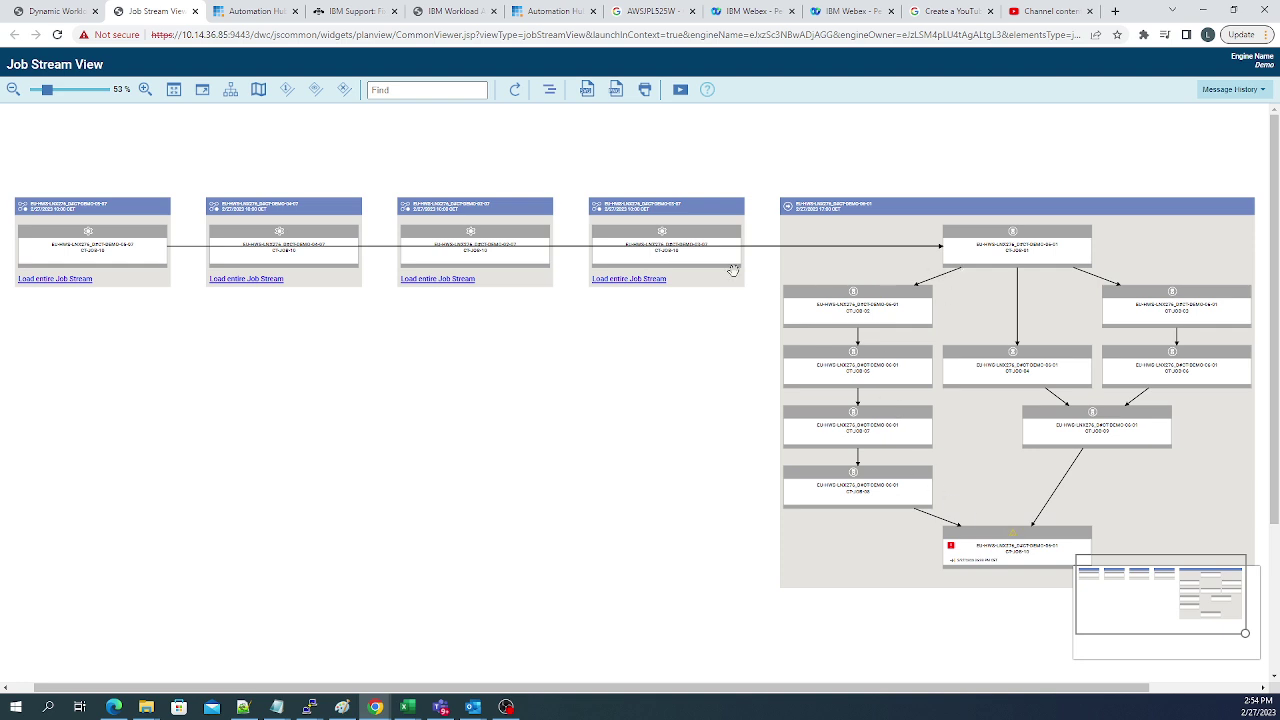
Load the entire predecessor job streams CT-DEMO-03-07, CT-DEMO-03-06 and CT-DEMO-03-05 in the Job Stream View graph
{"action": "left_click", "coordinate": [616, 279]}
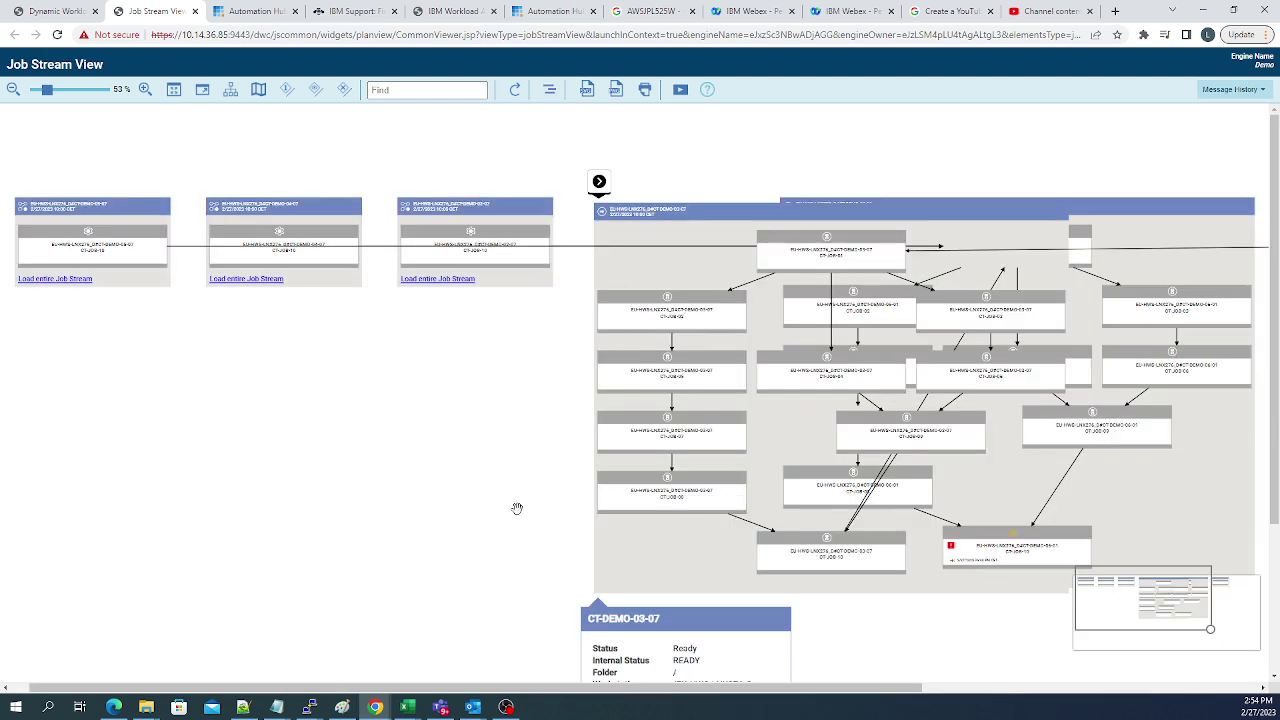
{"action": "left_click_drag", "start_coordinate": [517, 510], "coordinate": [246, 457]}
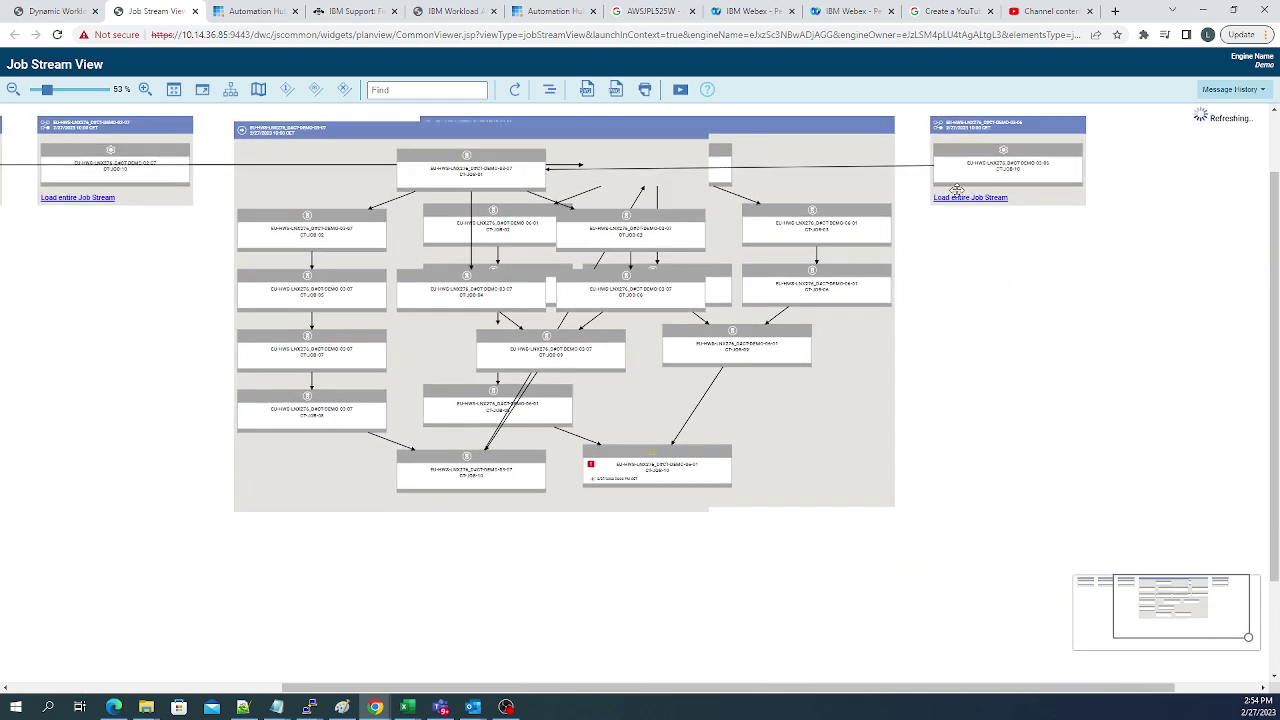
{"action": "left_click", "coordinate": [965, 199]}
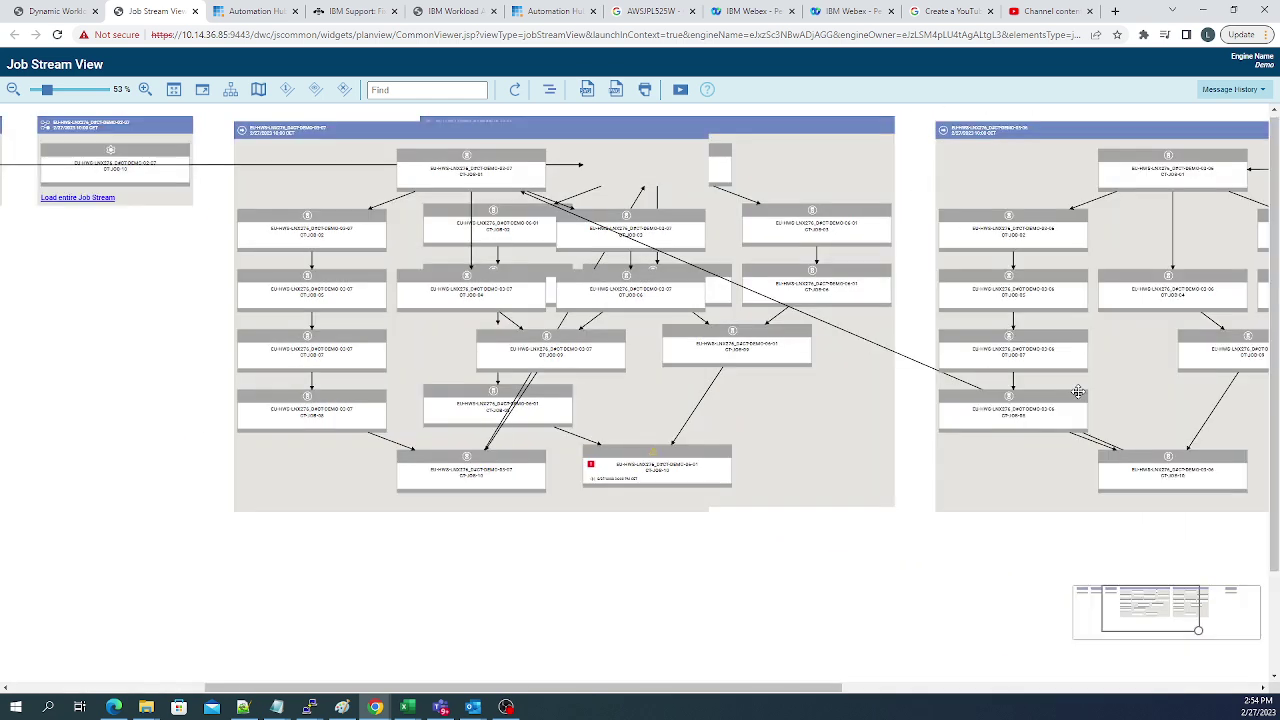
{"action": "left_click_drag", "start_coordinate": [963, 549], "coordinate": [306, 529]}
{"action": "left_click", "coordinate": [1031, 176]}
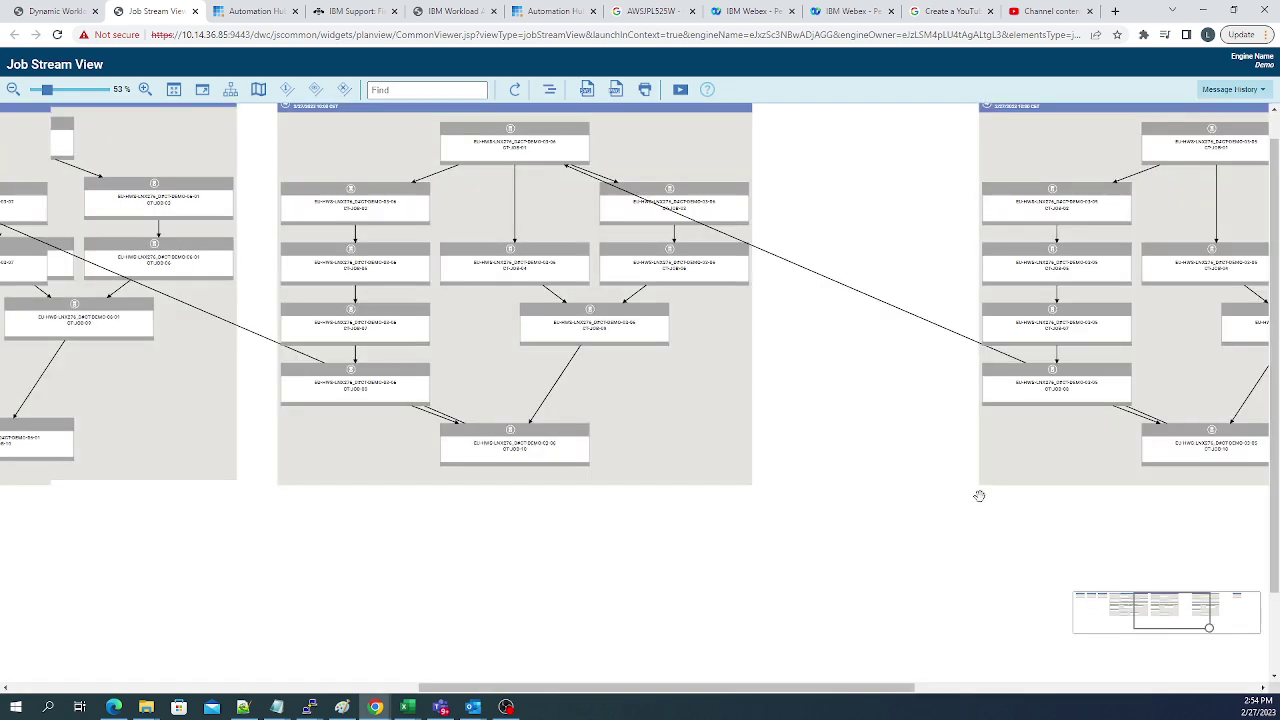
Load the entire job streams CT-DEMO-03-04 and CT-DEMO-03-03 further along the predecessor chain
{"action": "left_click_drag", "start_coordinate": [977, 500], "coordinate": [464, 543]}
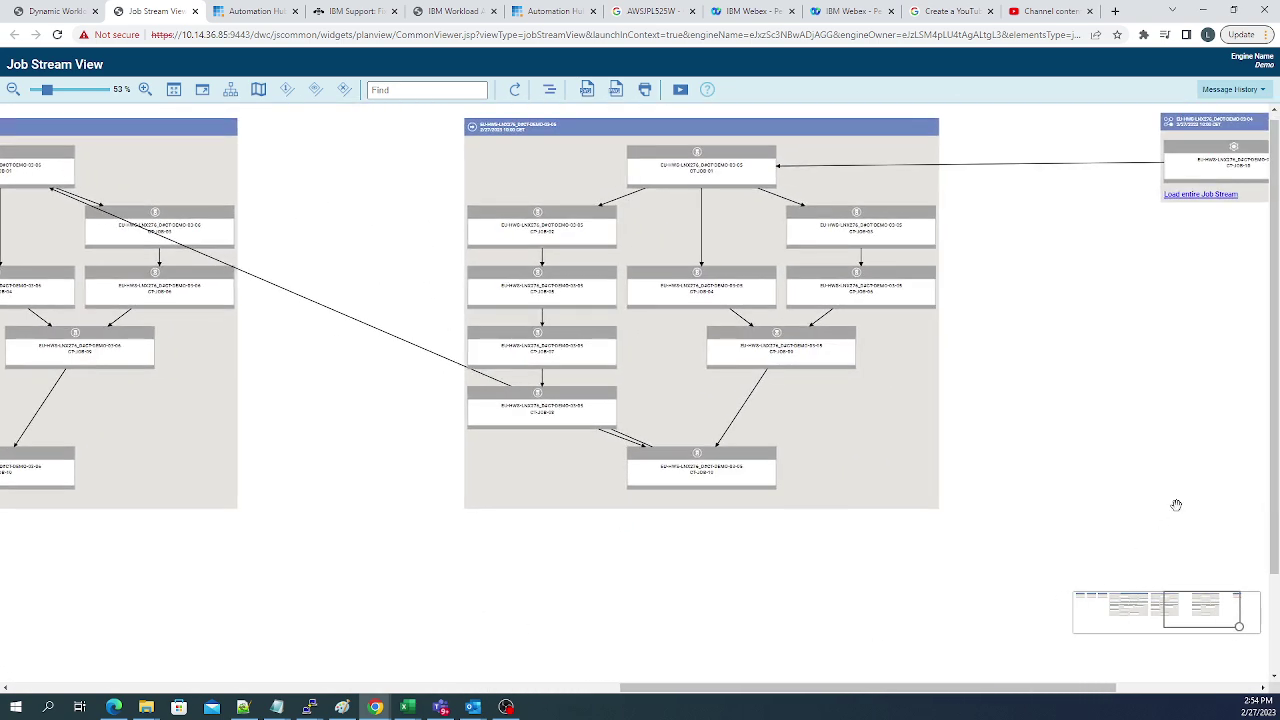
{"action": "left_click_drag", "start_coordinate": [1172, 480], "coordinate": [777, 457]}
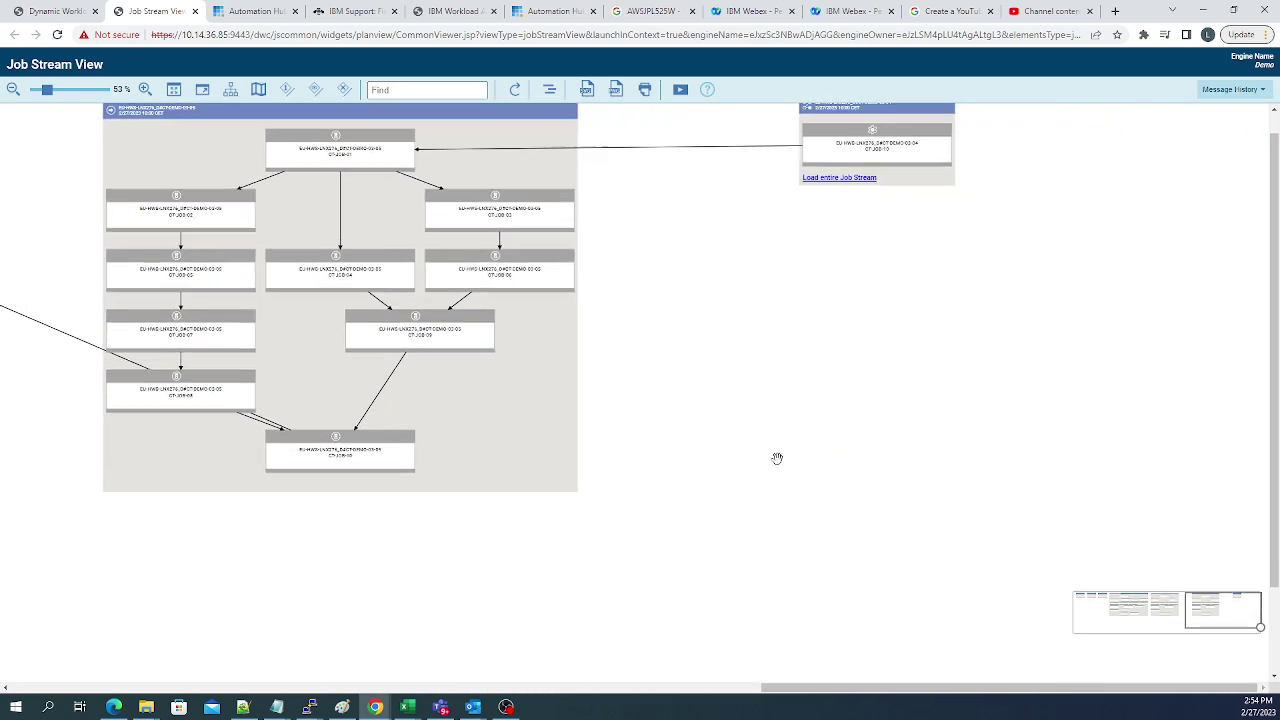
{"action": "left_click", "coordinate": [846, 178]}
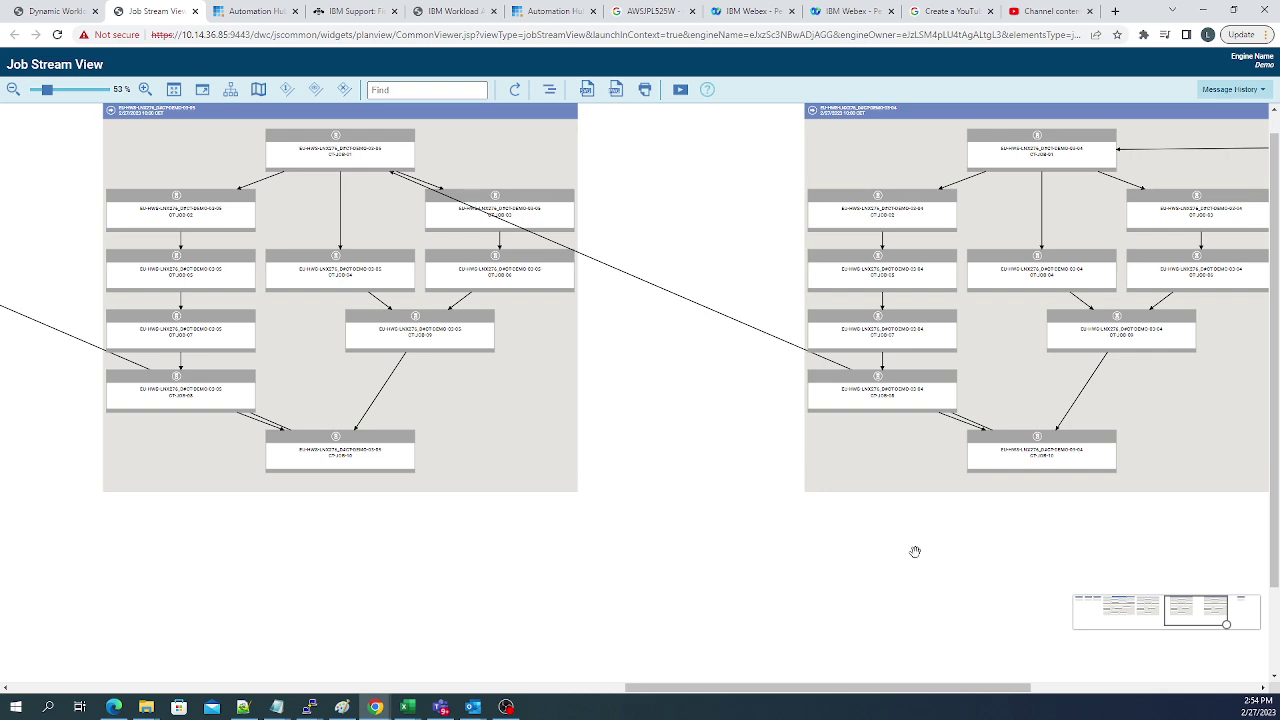
{"action": "left_click_drag", "start_coordinate": [914, 551], "coordinate": [149, 531]}
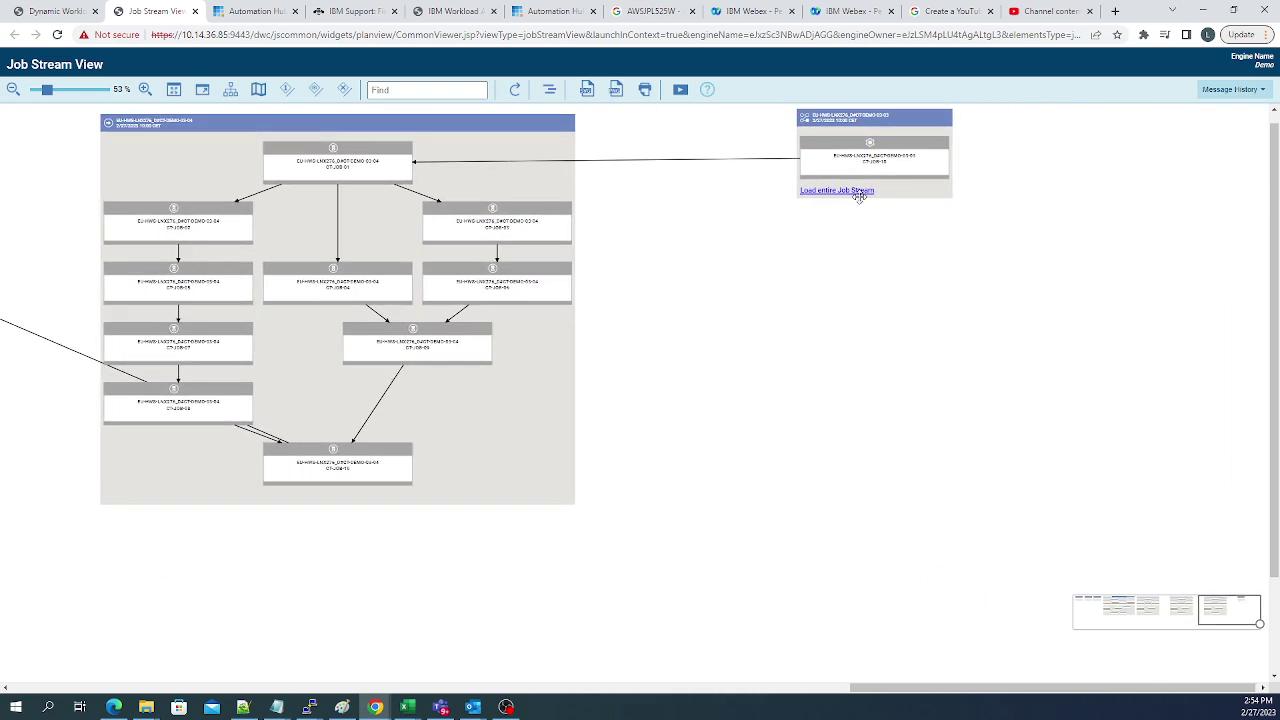
{"action": "left_click", "coordinate": [856, 193]}
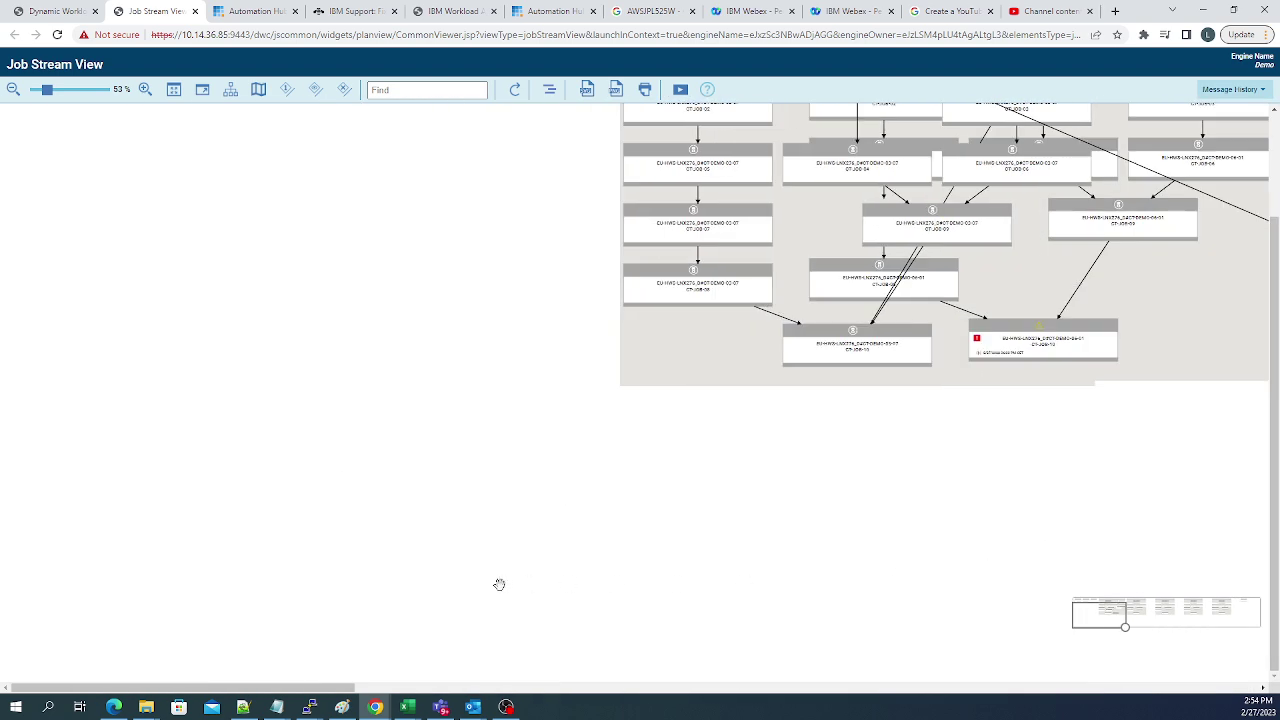
Load the entire job streams CT-DEMO-03-02, CT-DEMO-03-01 and CT-DEMO-01-01, and bring the CT-DEMO-01-01 jobs fully into view
{"action": "left_click_drag", "start_coordinate": [1119, 535], "coordinate": [528, 599]}
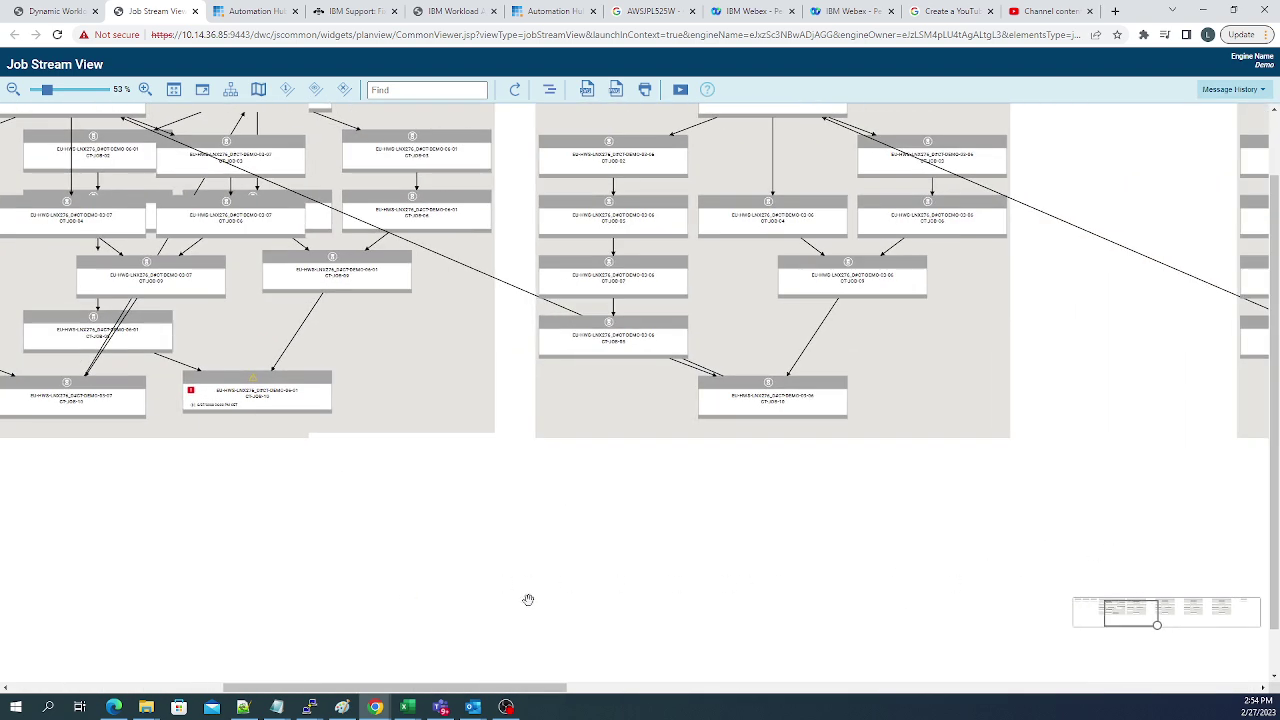
{"action": "left_click", "coordinate": [1243, 608]}
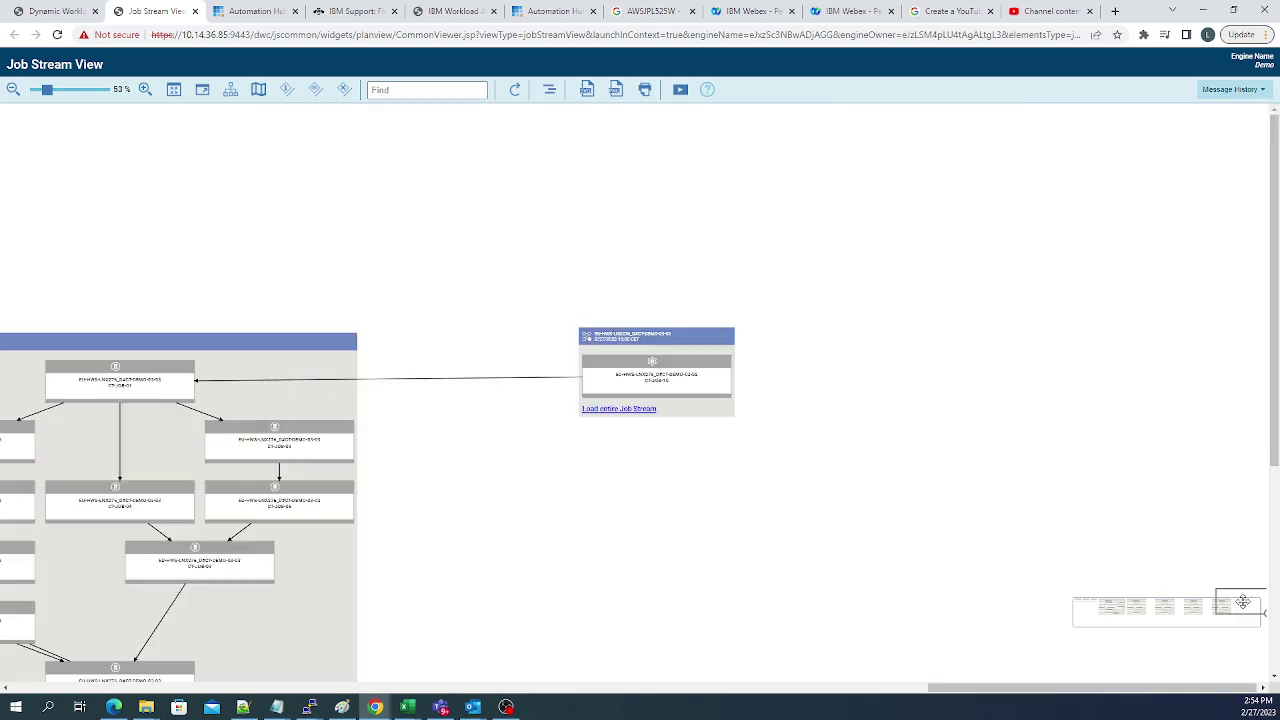
{"action": "left_click", "coordinate": [624, 409]}
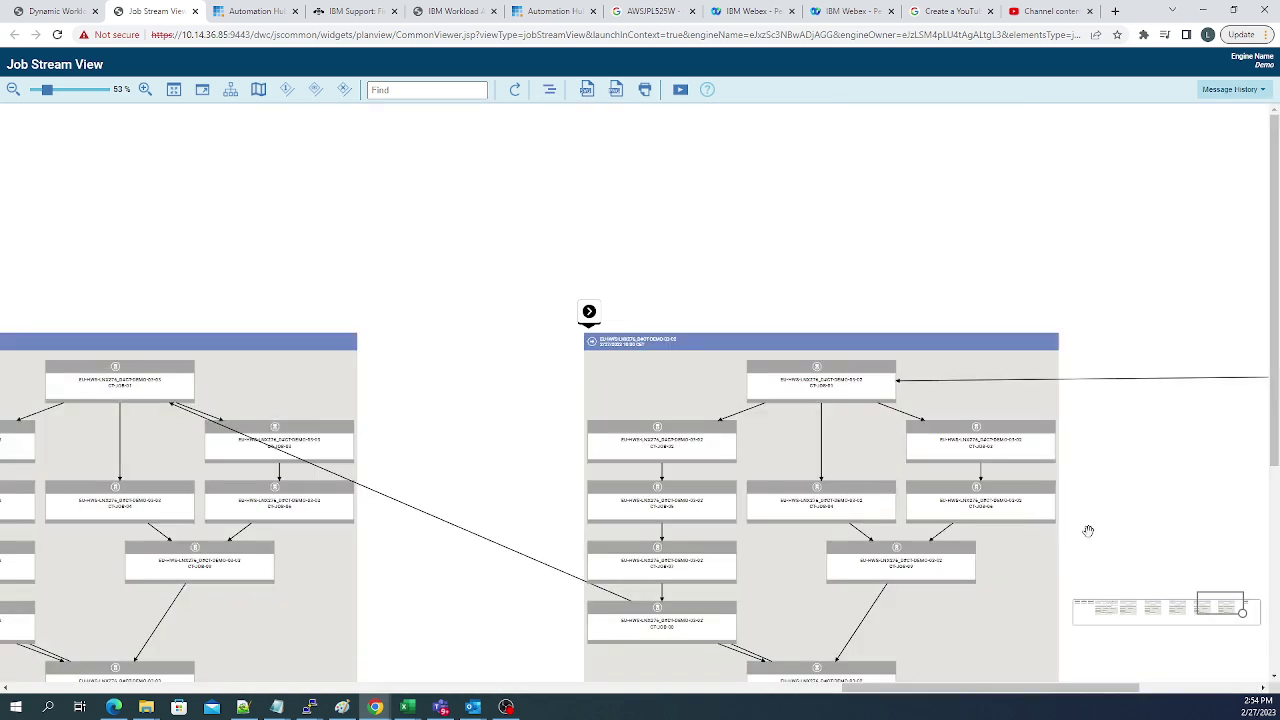
{"action": "left_click_drag", "start_coordinate": [1140, 517], "coordinate": [552, 526]}
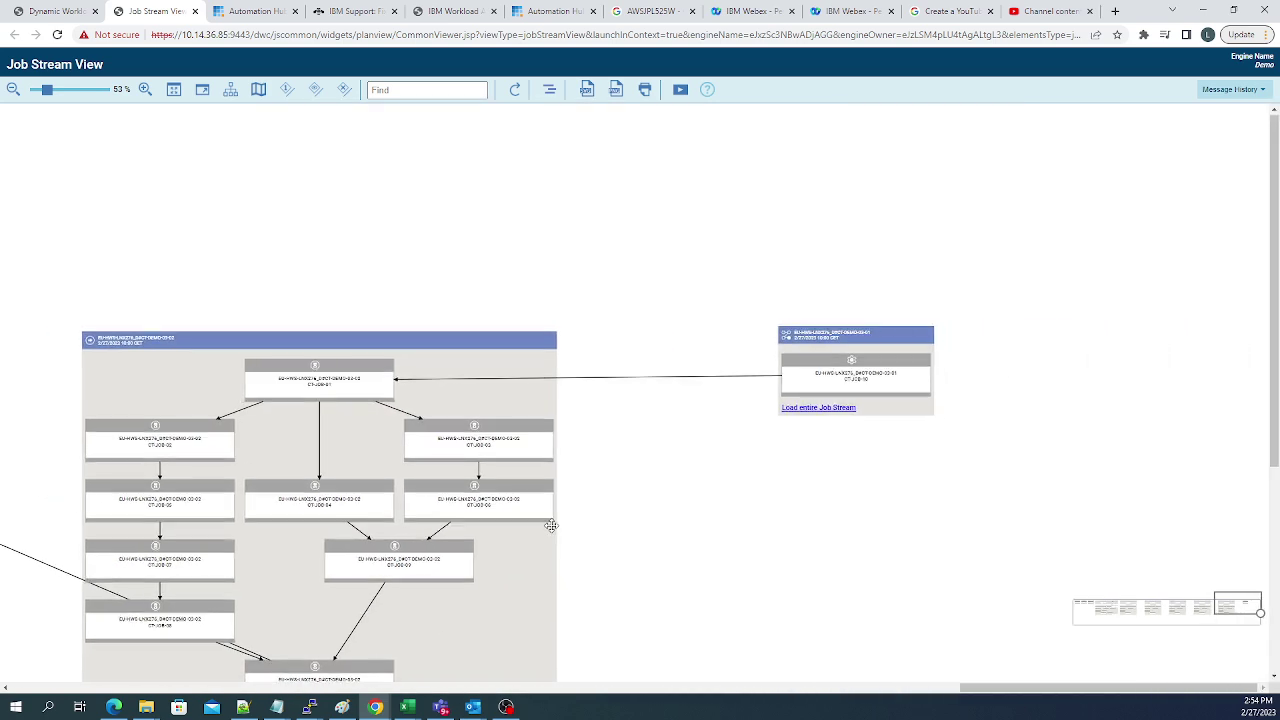
{"action": "left_click", "coordinate": [844, 409]}
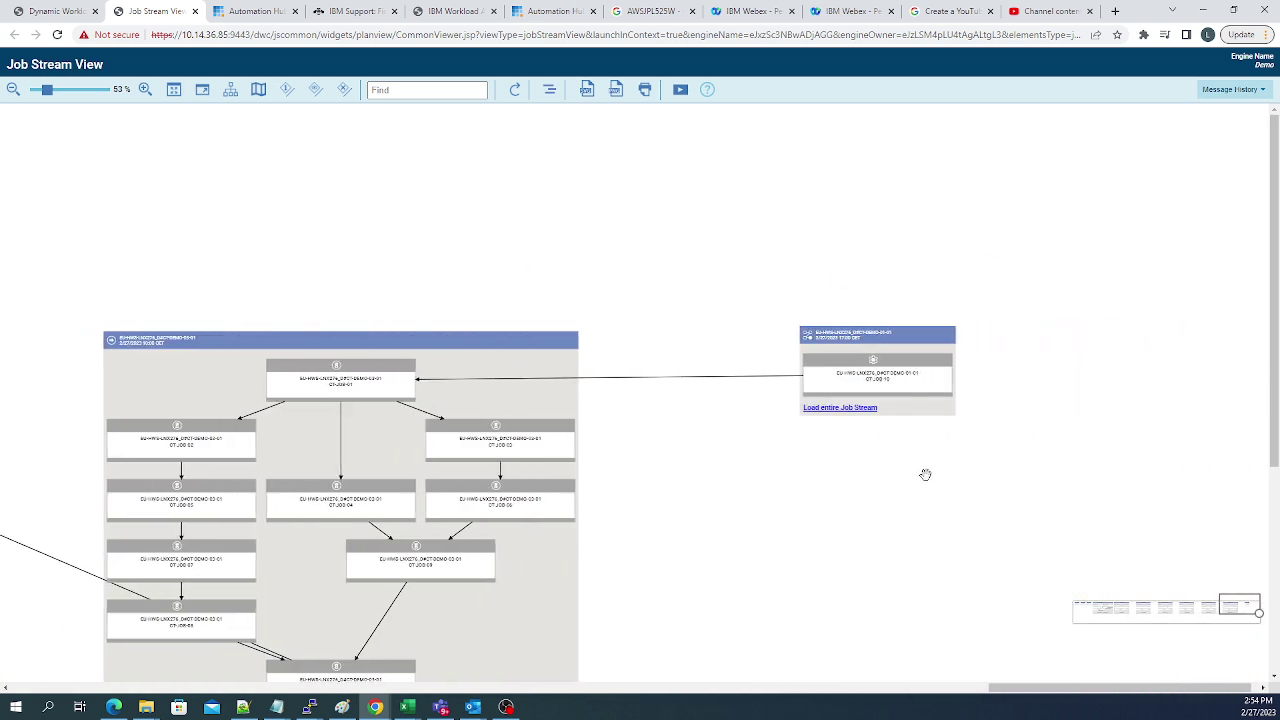
{"action": "left_click", "coordinate": [842, 407]}
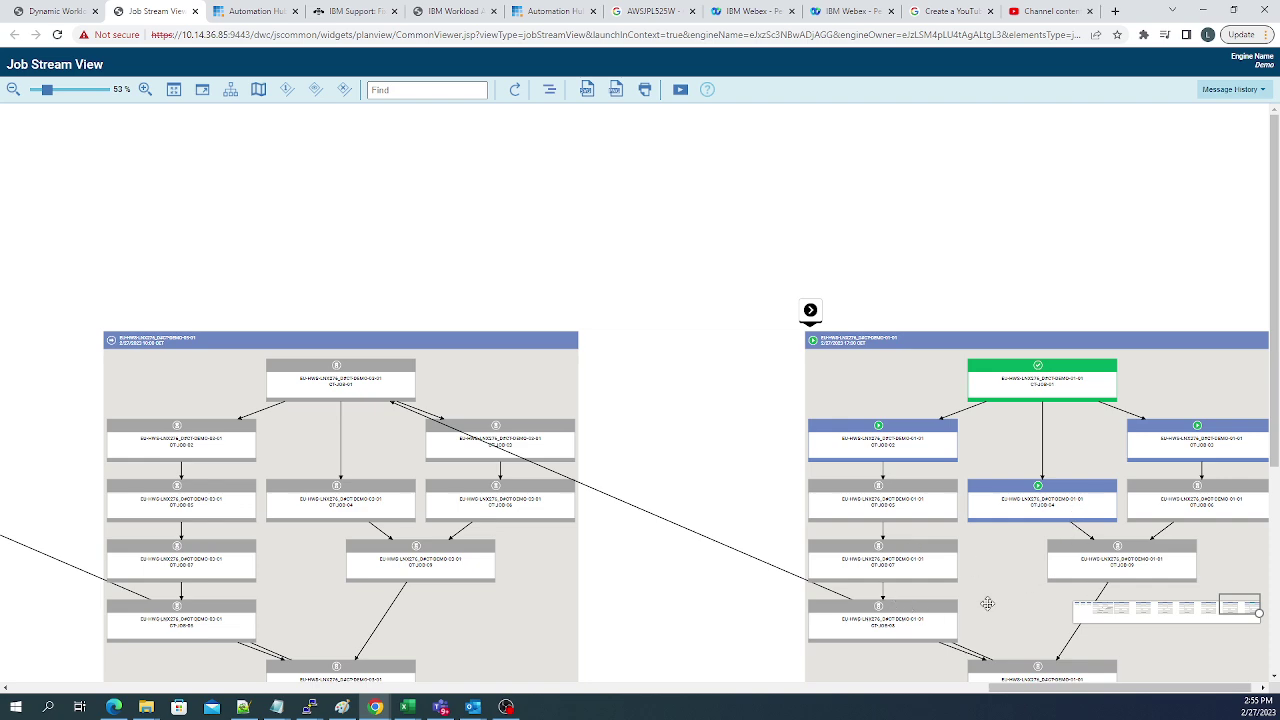
{"action": "left_click_drag", "start_coordinate": [751, 437], "coordinate": [723, 353]}
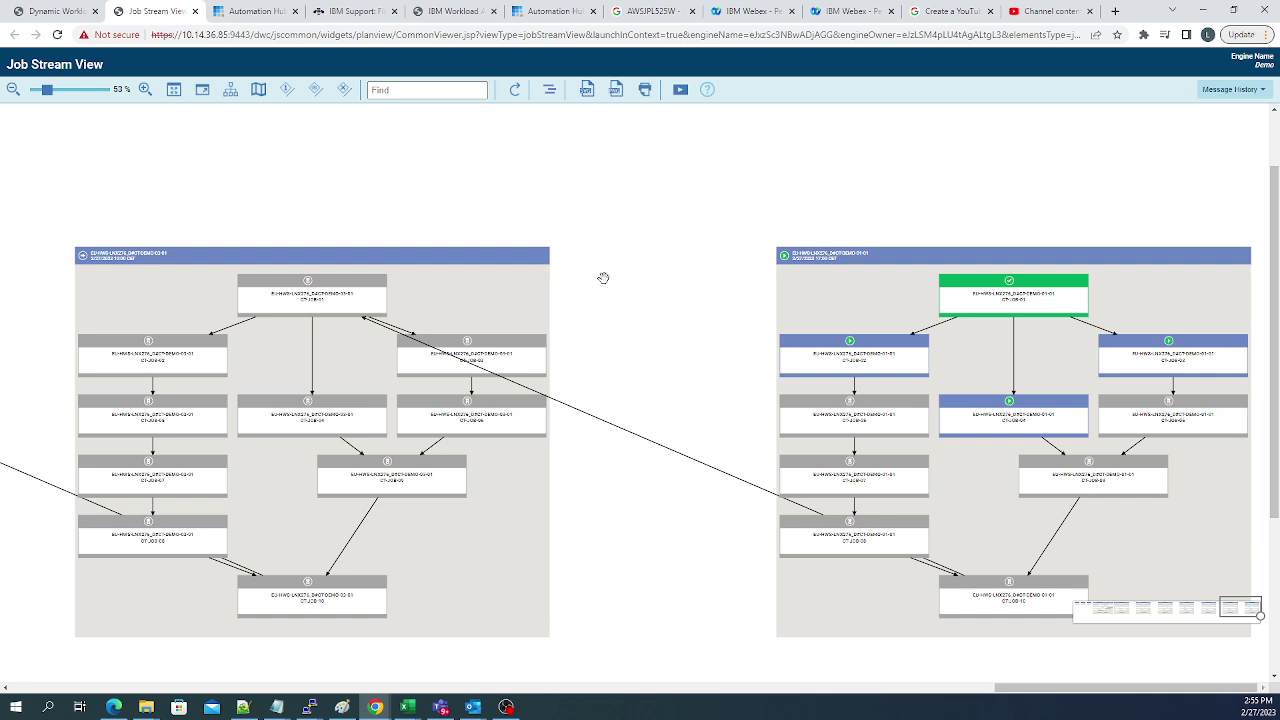
Open the What-If Analysis for CT-JOB-10 and delete the dependency from CT-JOB-01 to CT-JOB-04 in CT-DEMO-06-01
{"action": "left_click", "coordinate": [45, 11]}
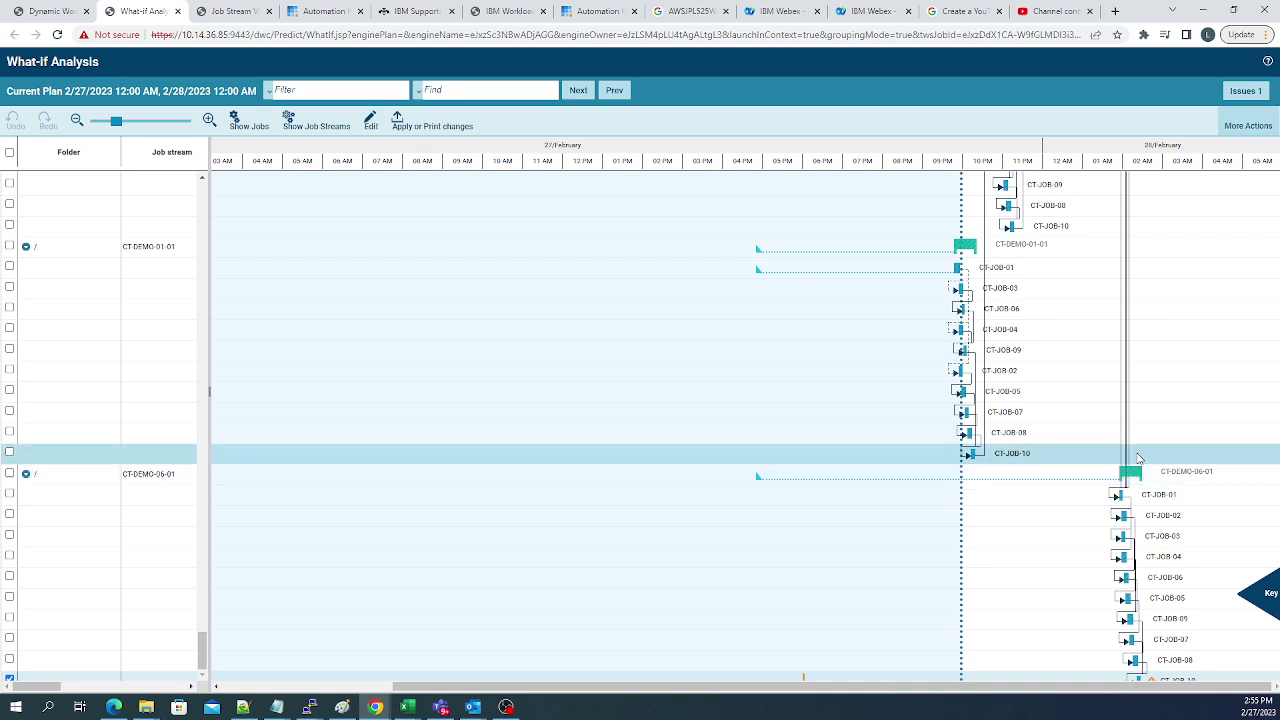
{"action": "left_click", "coordinate": [1128, 509]}
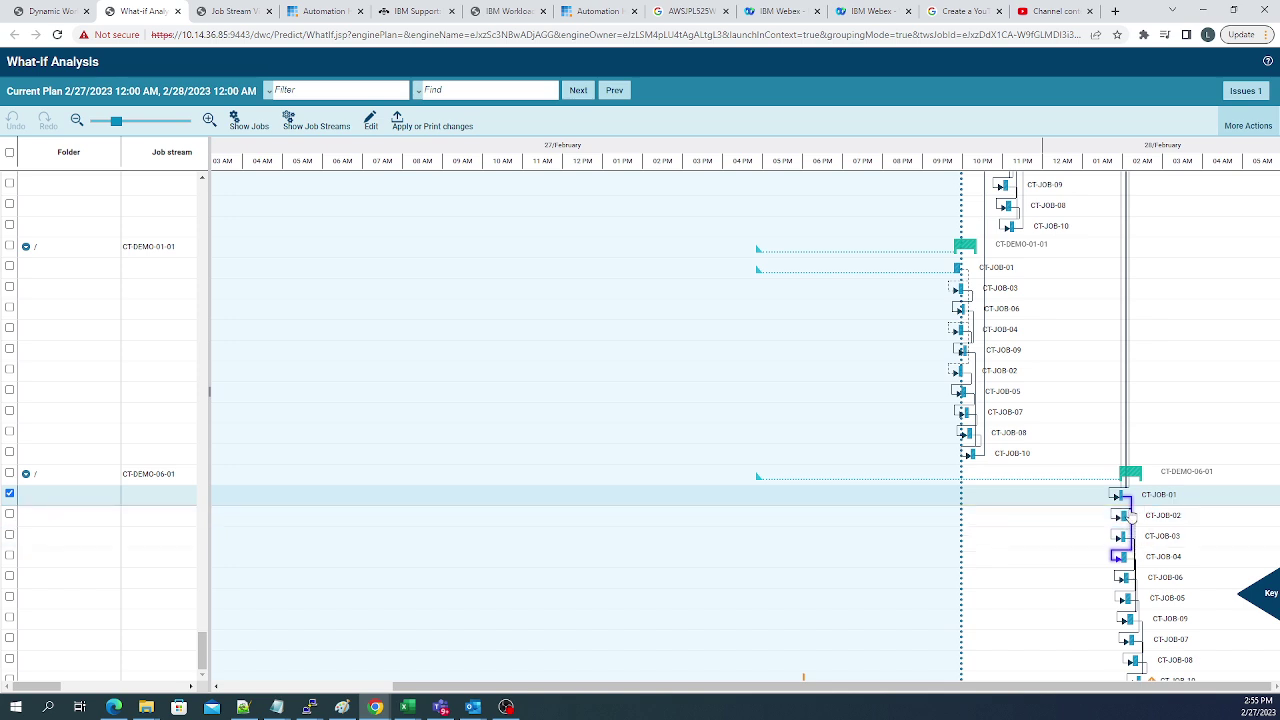
{"action": "left_click", "coordinate": [1131, 509]}
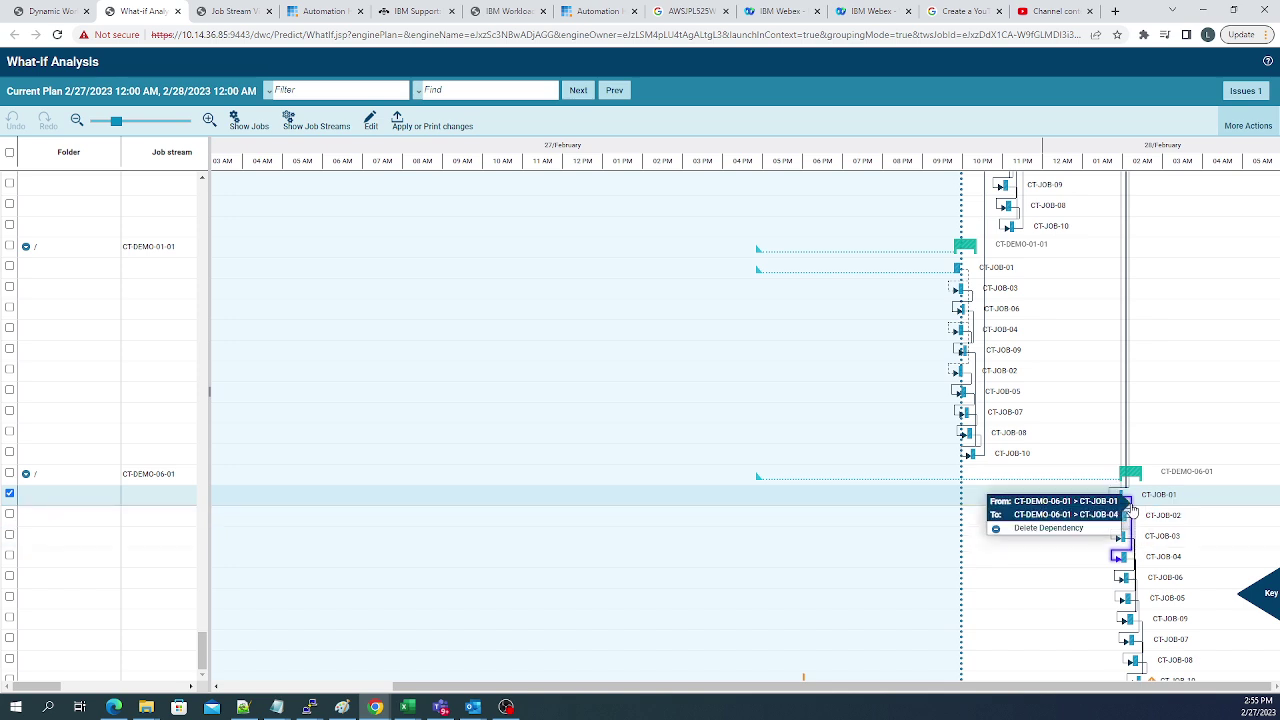
{"action": "left_click", "coordinate": [1050, 528]}
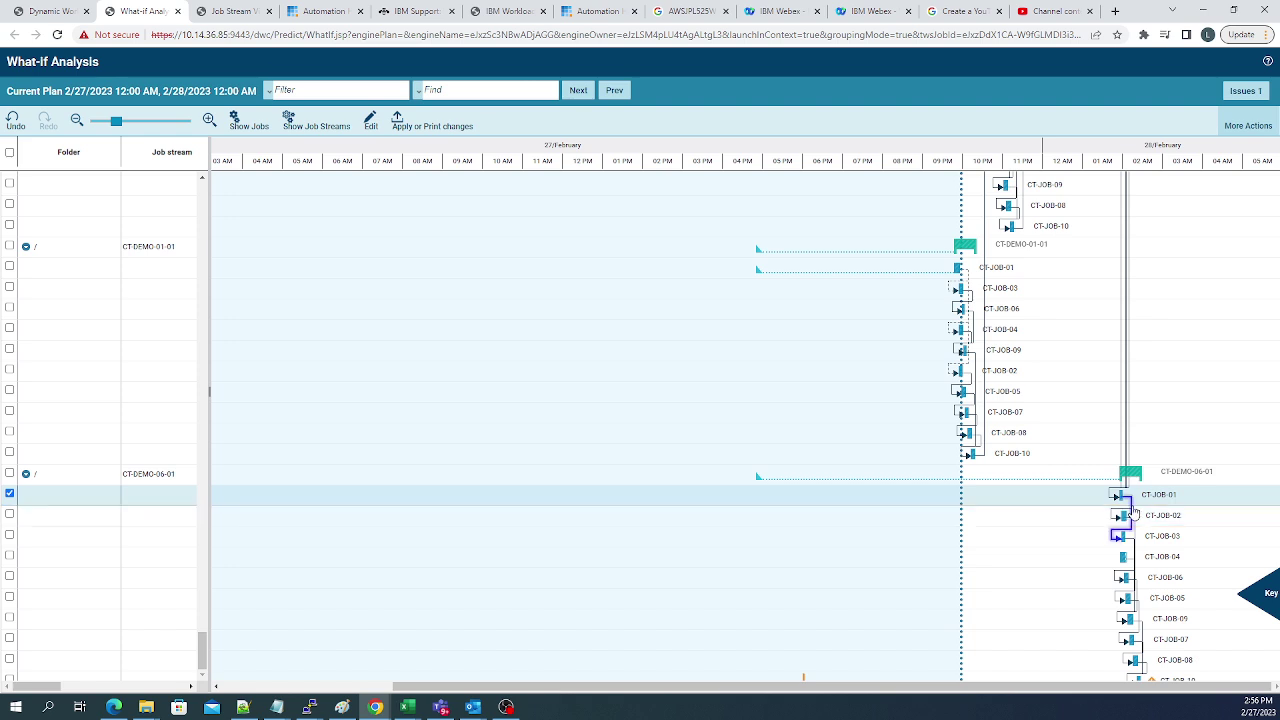
Delete the dependencies from CT-JOB-01 to CT-JOB-03 and CT-JOB-02 in job stream CT-DEMO-06-01
{"action": "left_click", "coordinate": [1132, 513]}
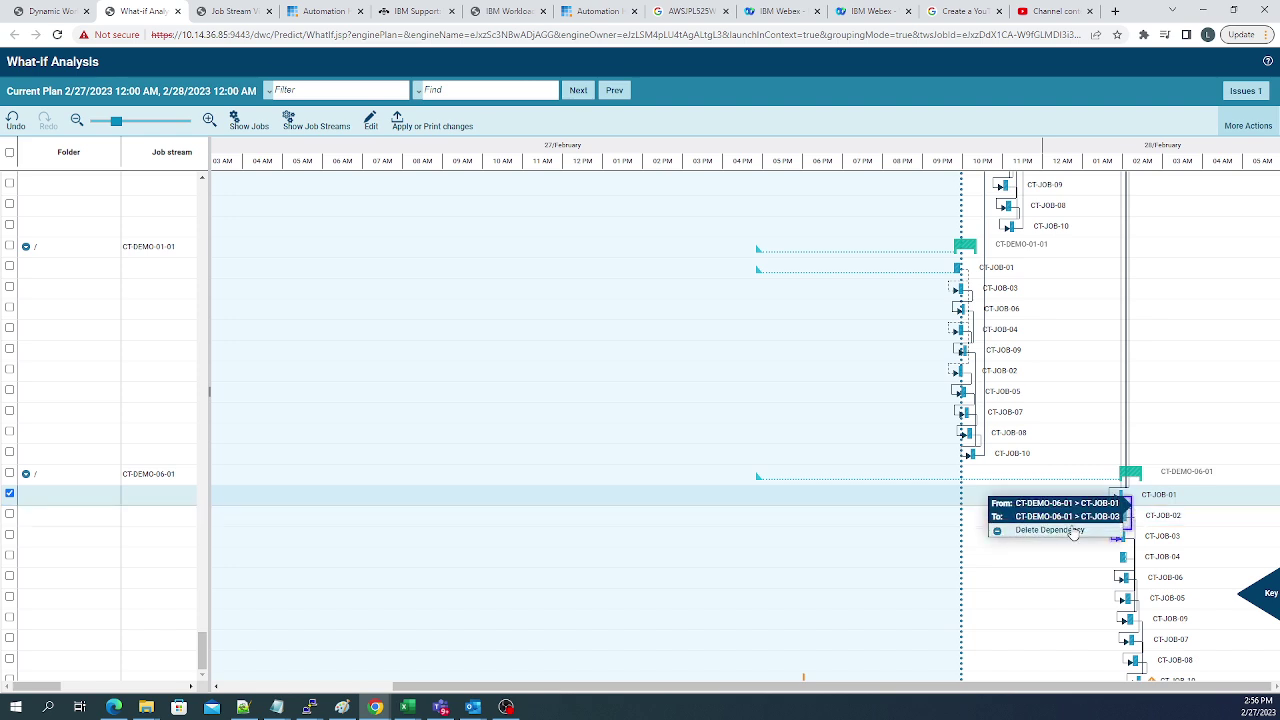
{"action": "left_click", "coordinate": [1050, 530]}
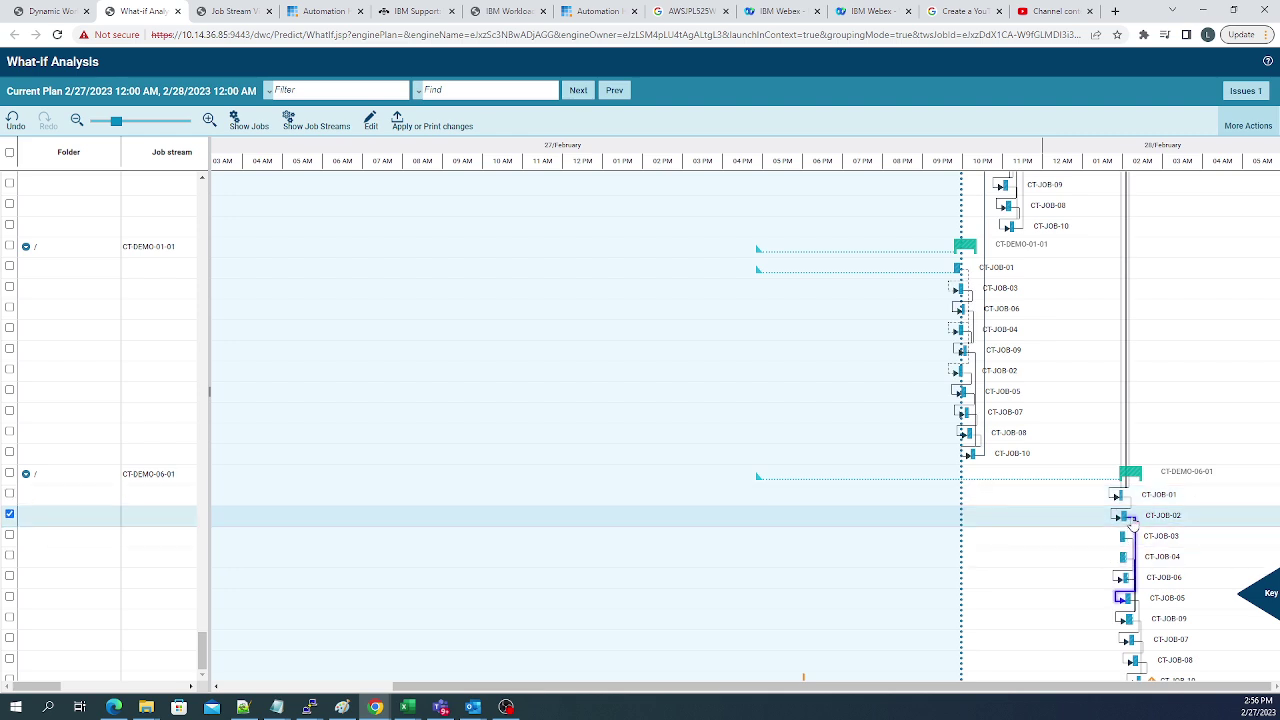
{"action": "left_click", "coordinate": [1131, 510]}
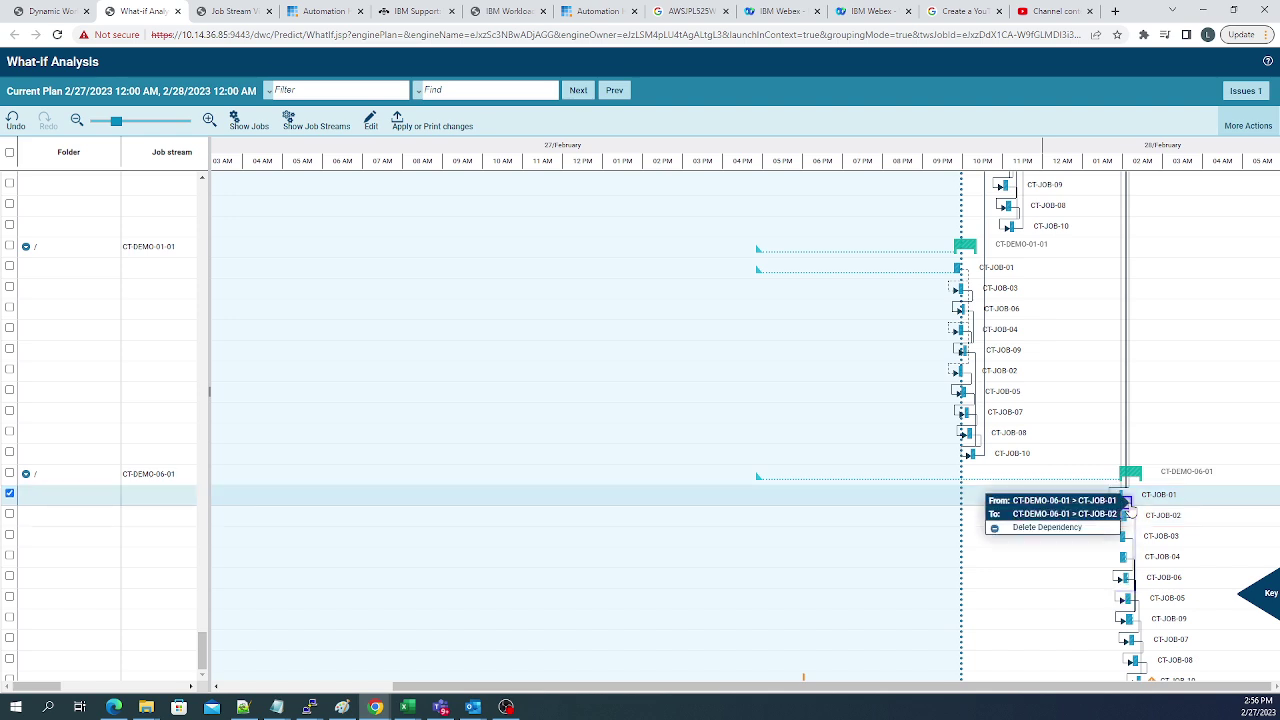
{"action": "left_click", "coordinate": [1067, 529]}
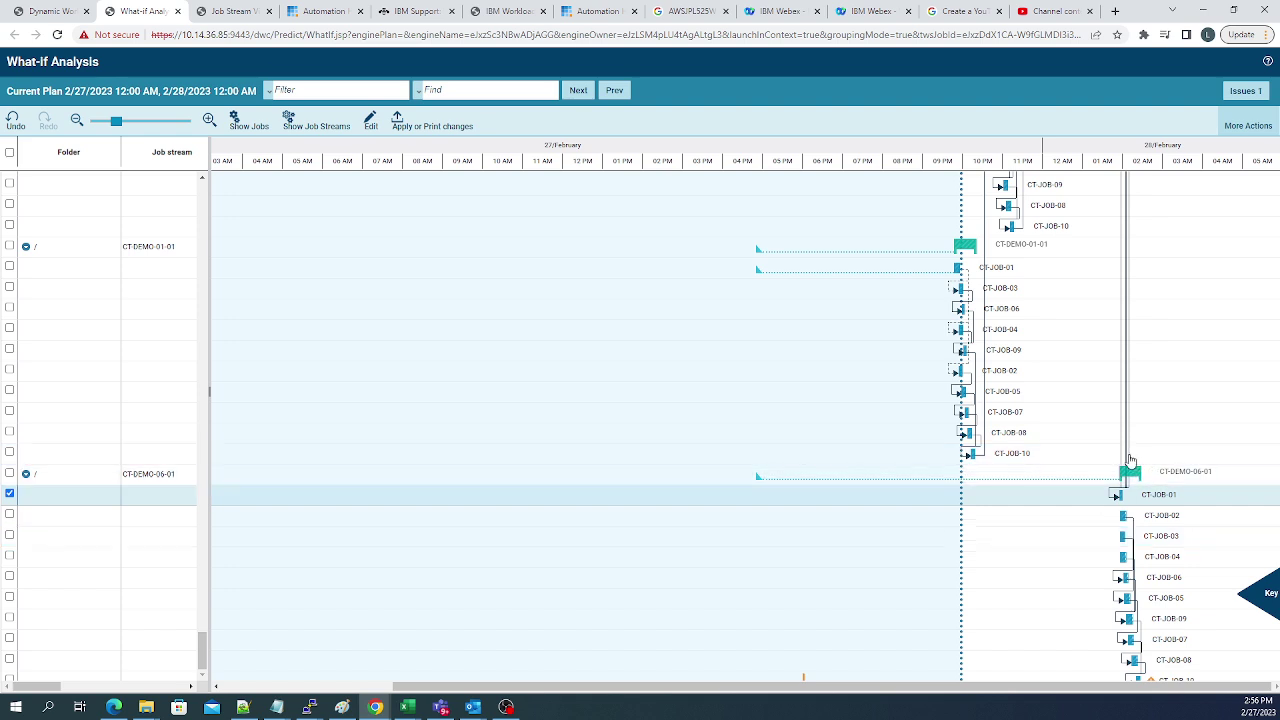
Trace the external dependency line above CT-DEMO-06-01 back to its predecessor CT-JOB-10, and close the What-If Analysis without applying changes
{"action": "left_click_drag", "start_coordinate": [1130, 460], "coordinate": [1128, 452]}
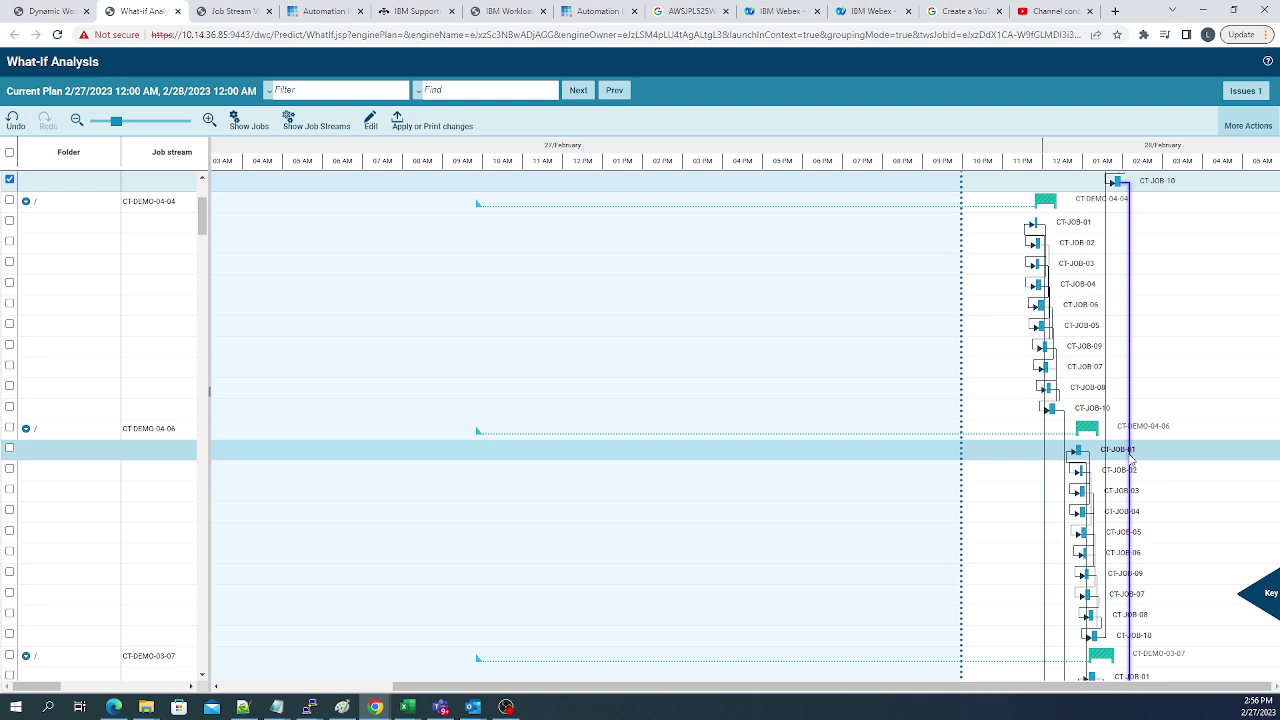
{"action": "scroll", "coordinate": [1128, 452], "scroll_direction": "down", "scroll_amount": 5}
{"action": "scroll", "coordinate": [1128, 458], "scroll_direction": "down", "scroll_amount": 6}
{"action": "scroll", "coordinate": [1130, 458], "scroll_direction": "down", "scroll_amount": 6}
{"action": "scroll", "coordinate": [1128, 452], "scroll_direction": "up", "scroll_amount": 3}
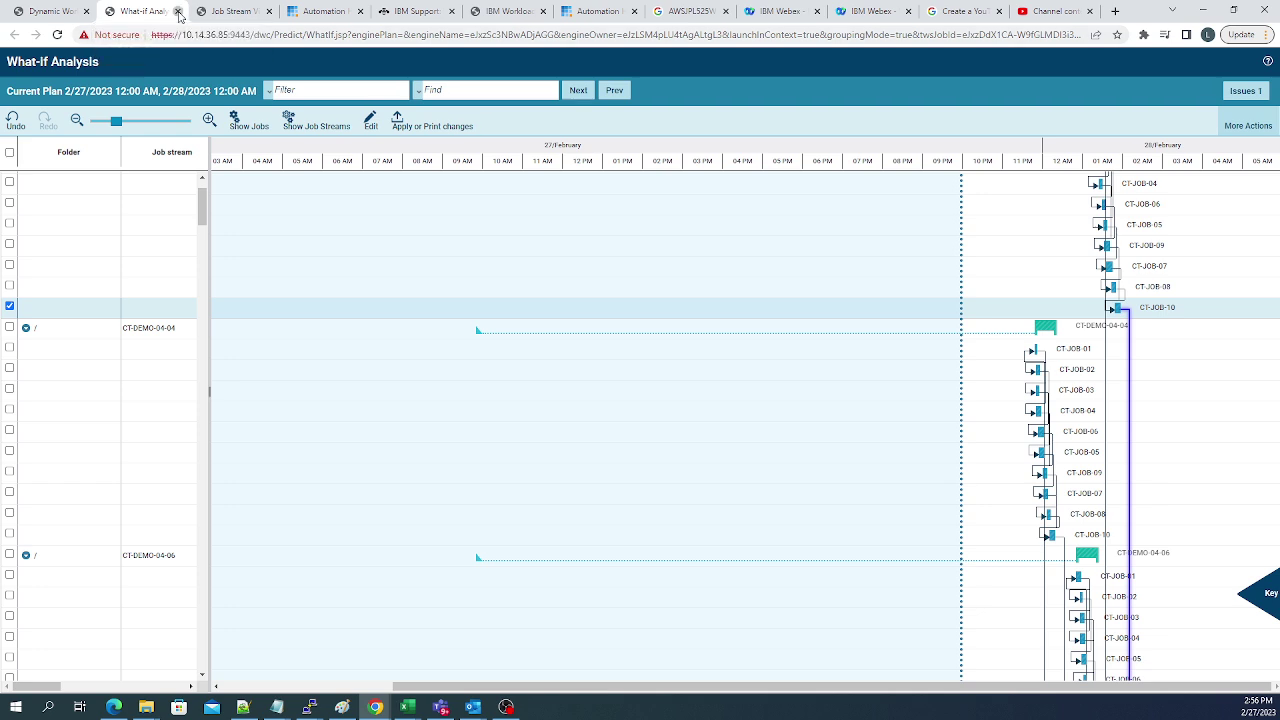
{"action": "left_click", "coordinate": [178, 11]}
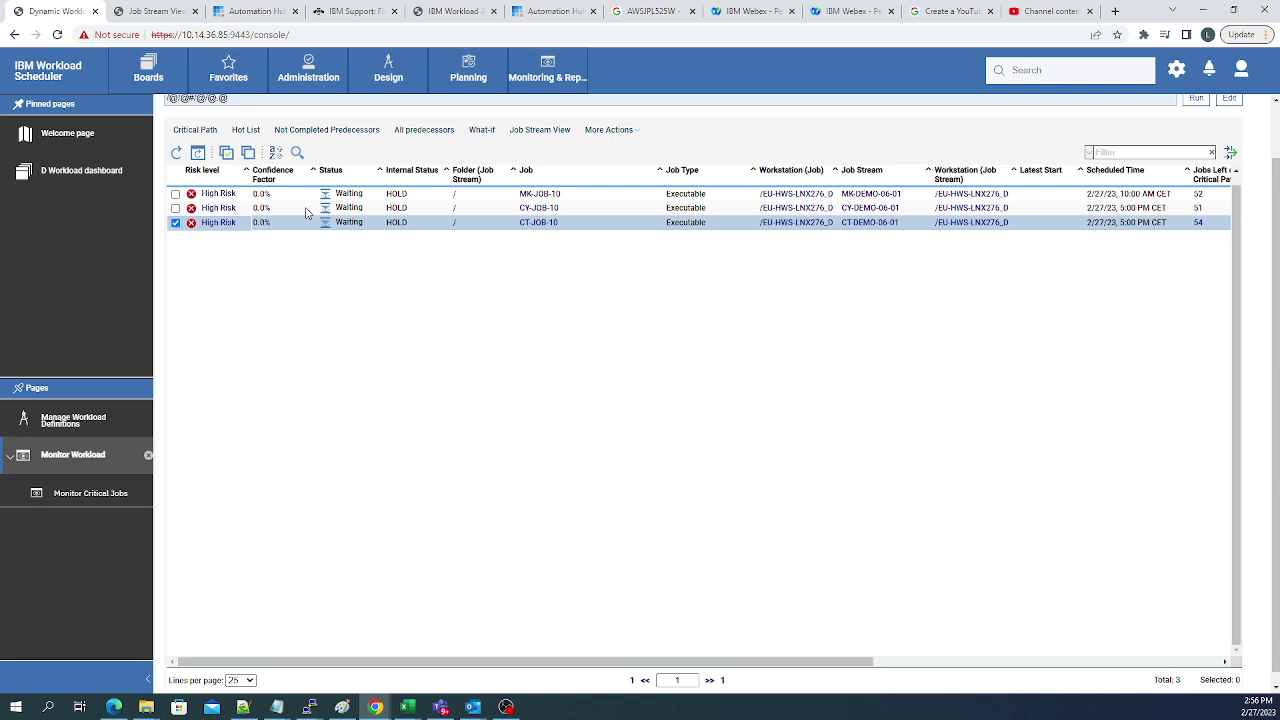
Return to the Job Stream View and review the actions available for job stream CT-DEMO-01-01
{"action": "left_click", "coordinate": [167, 18]}
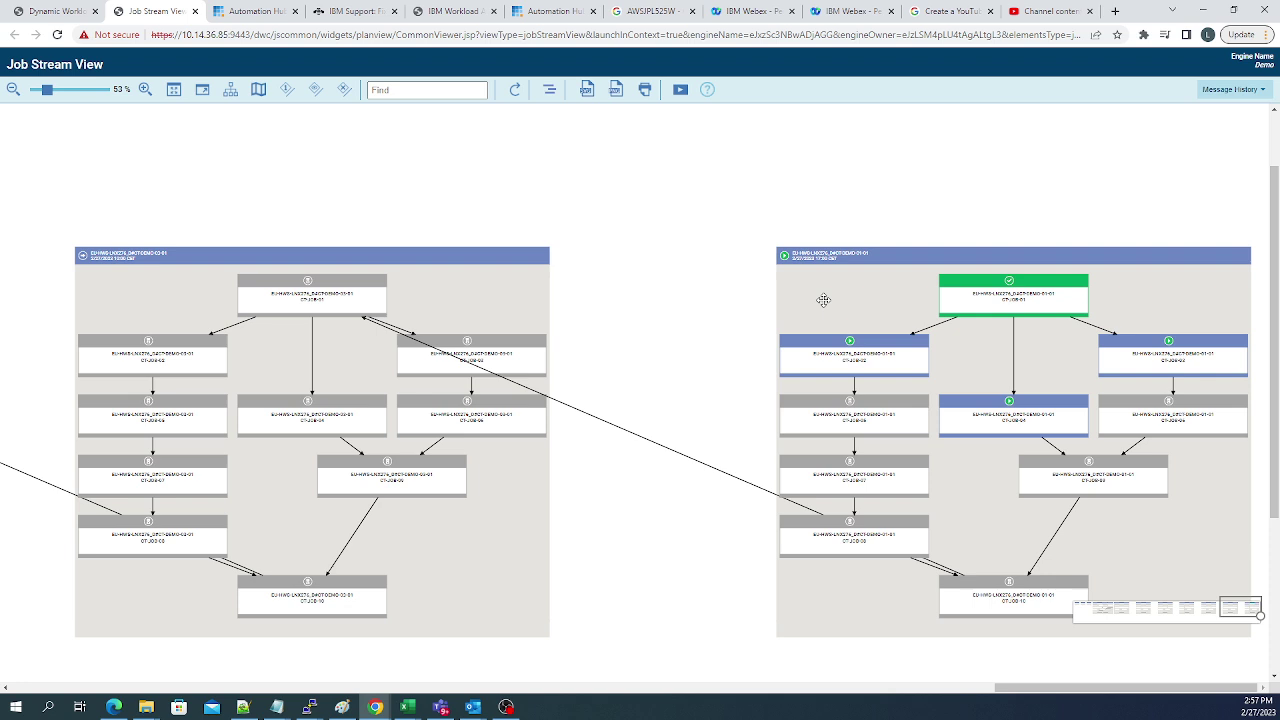
{"action": "right_click", "coordinate": [823, 300]}
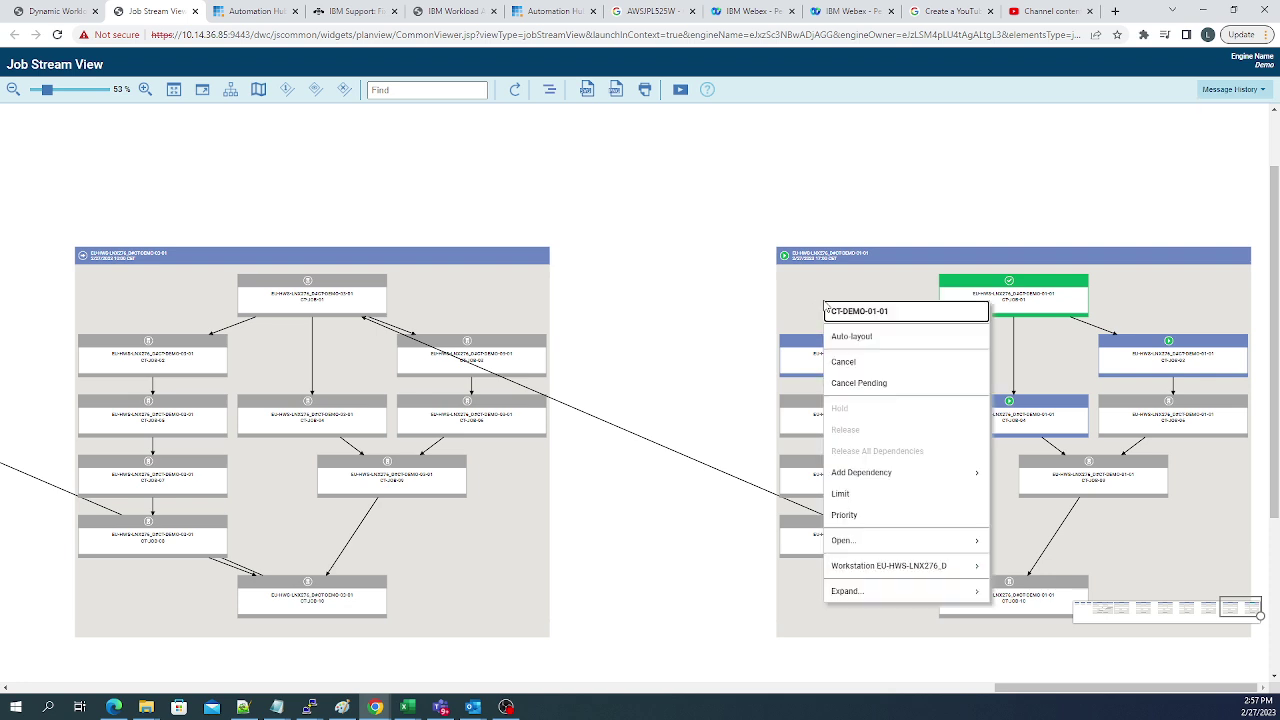
{"action": "left_click", "coordinate": [814, 280]}
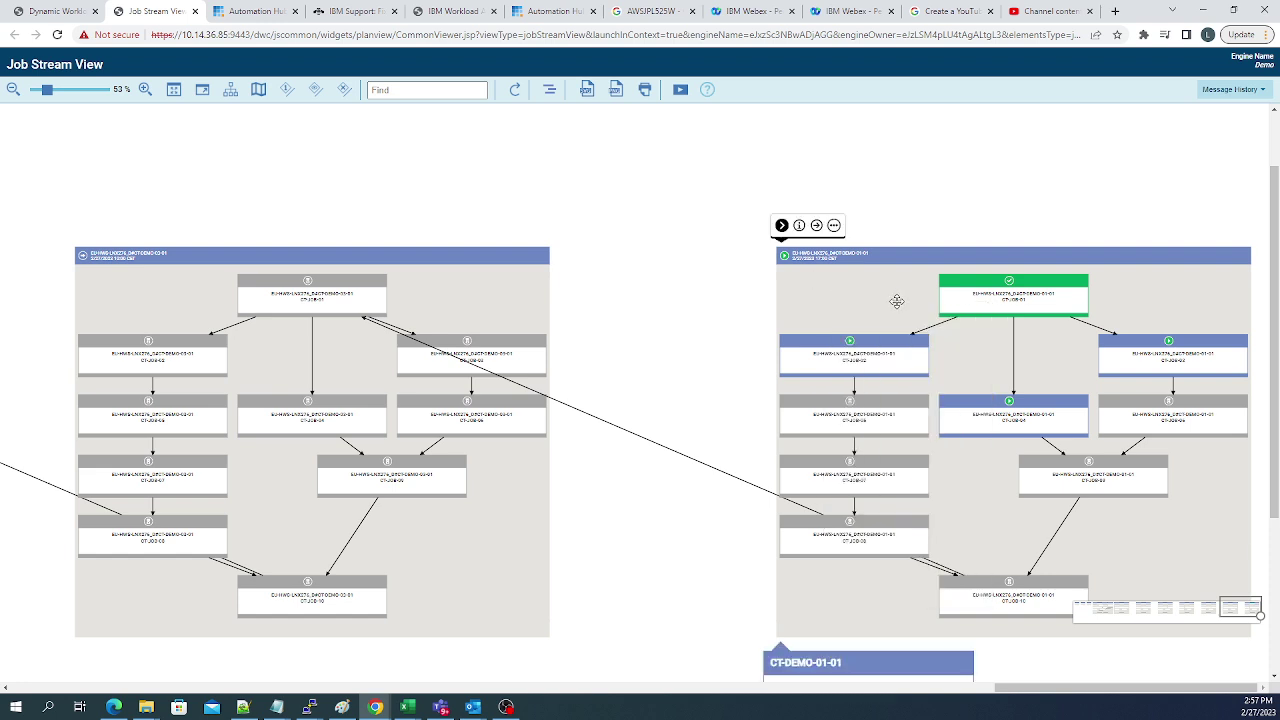
Open the job log of the completed CT-JOB-01 in job stream CT-DEMO-01-01 and read its execution details
{"action": "right_click", "coordinate": [984, 306]}
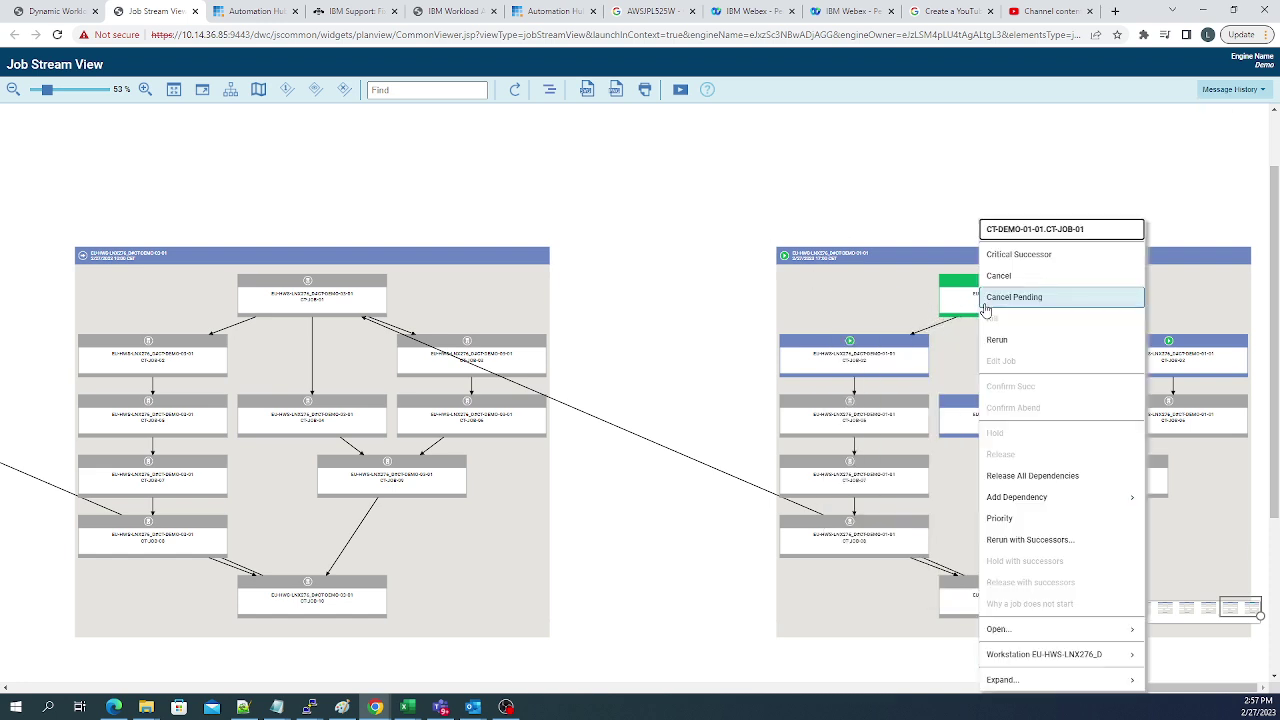
{"action": "mouse_move", "coordinate": [1000, 630]}
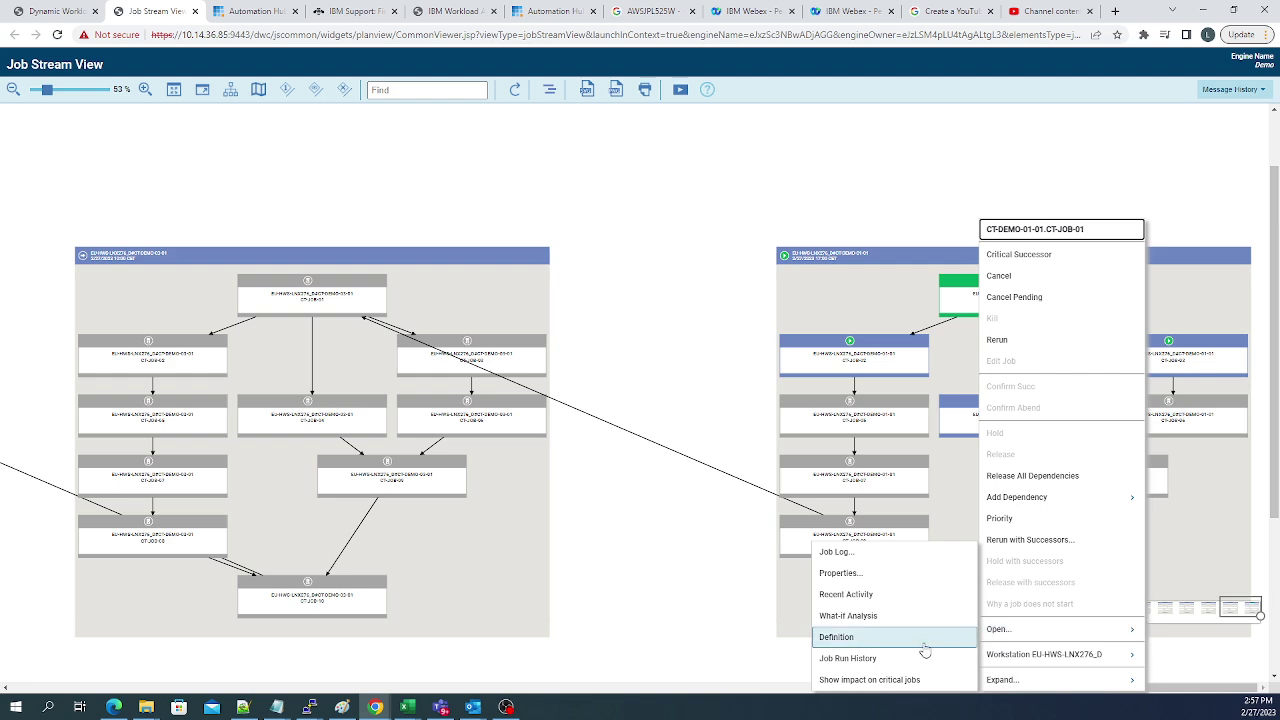
{"action": "left_click", "coordinate": [885, 556]}
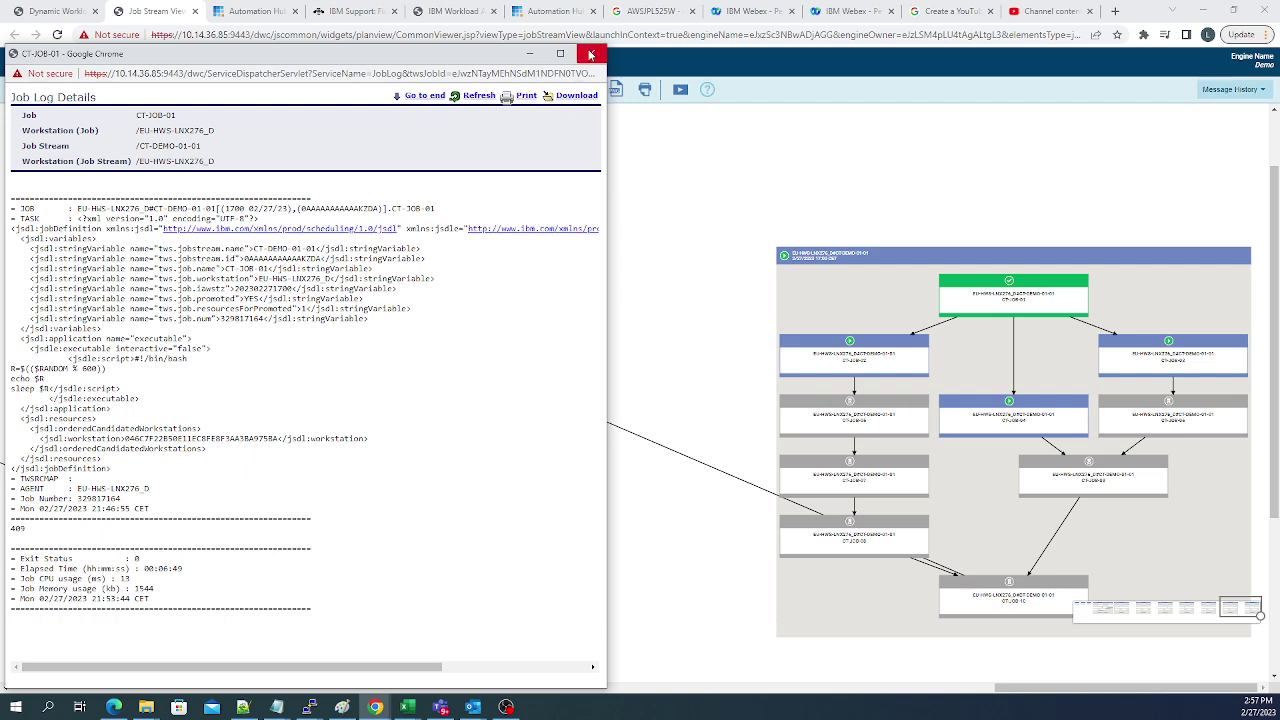
Close the job log and the Job Stream View, and return to the critical jobs list in the Dynamic Workload Console
{"action": "left_click", "coordinate": [591, 53]}
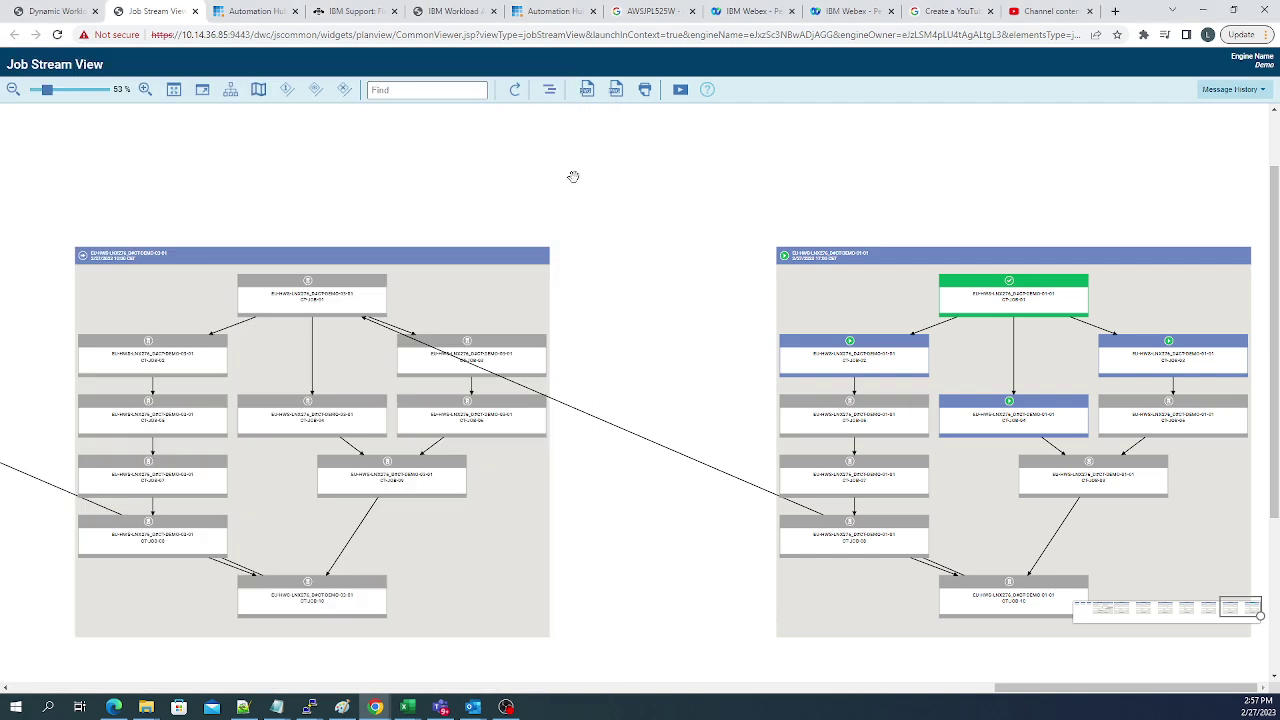
{"action": "left_click", "coordinate": [195, 11]}
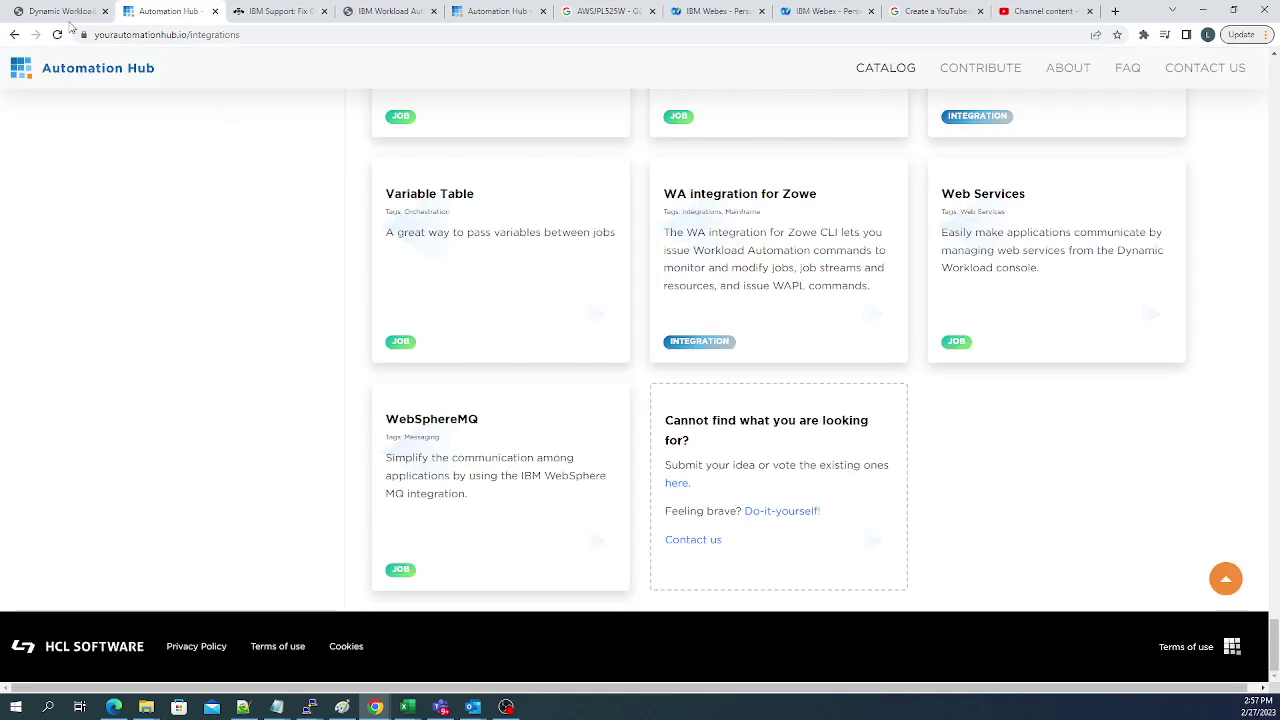
{"action": "left_click", "coordinate": [62, 12]}
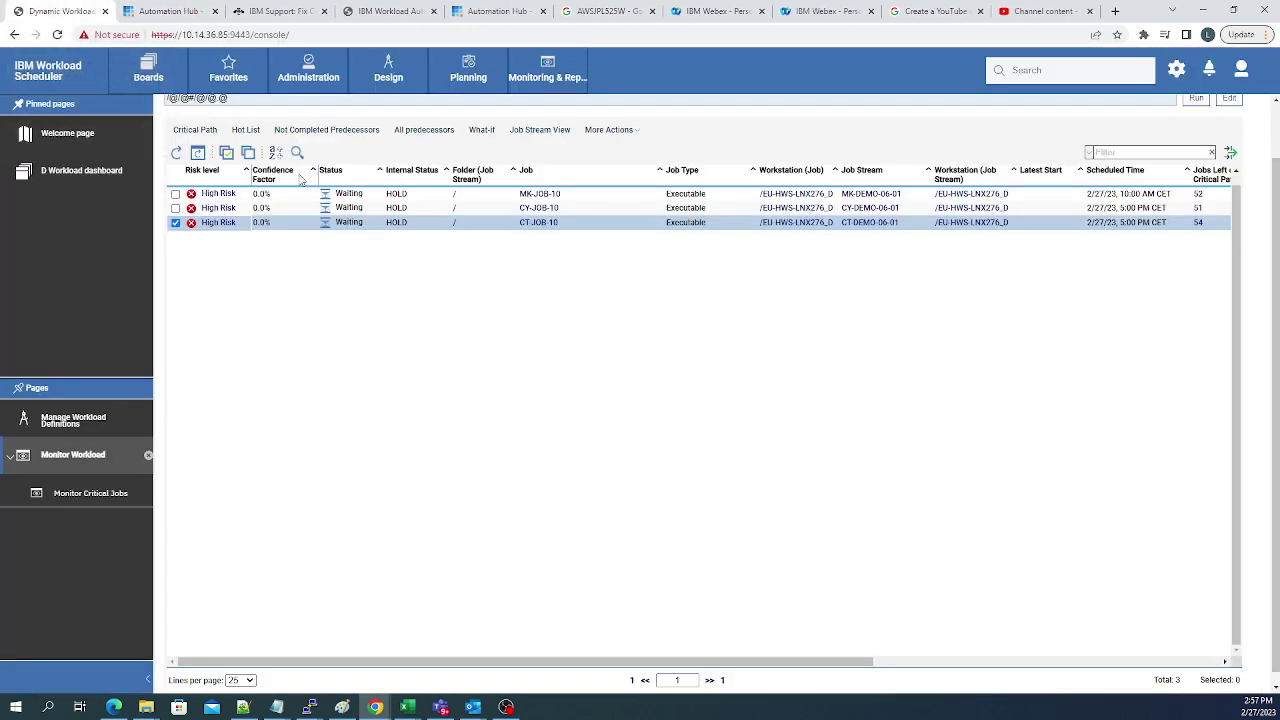